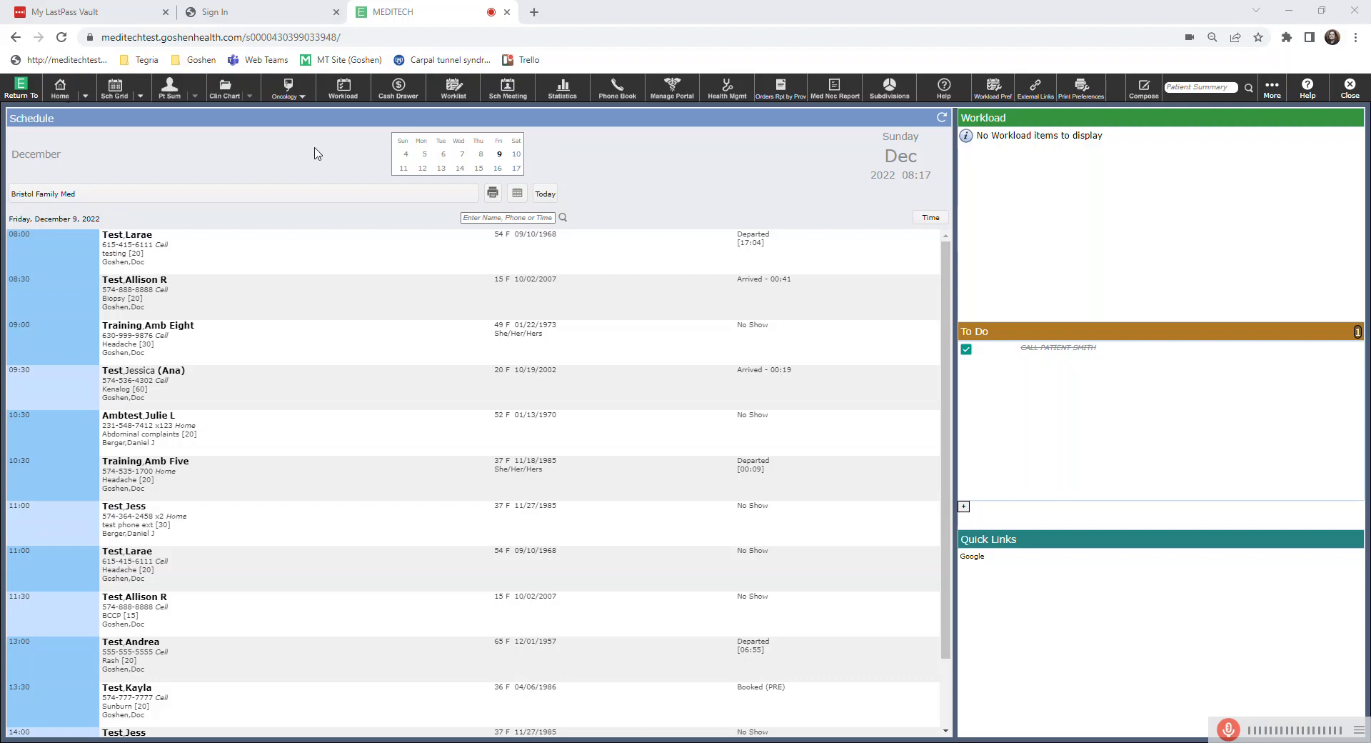
Open the GP Bristol 1 cash drawer with an opening amount of 0.00 and save it.
click(398, 91)
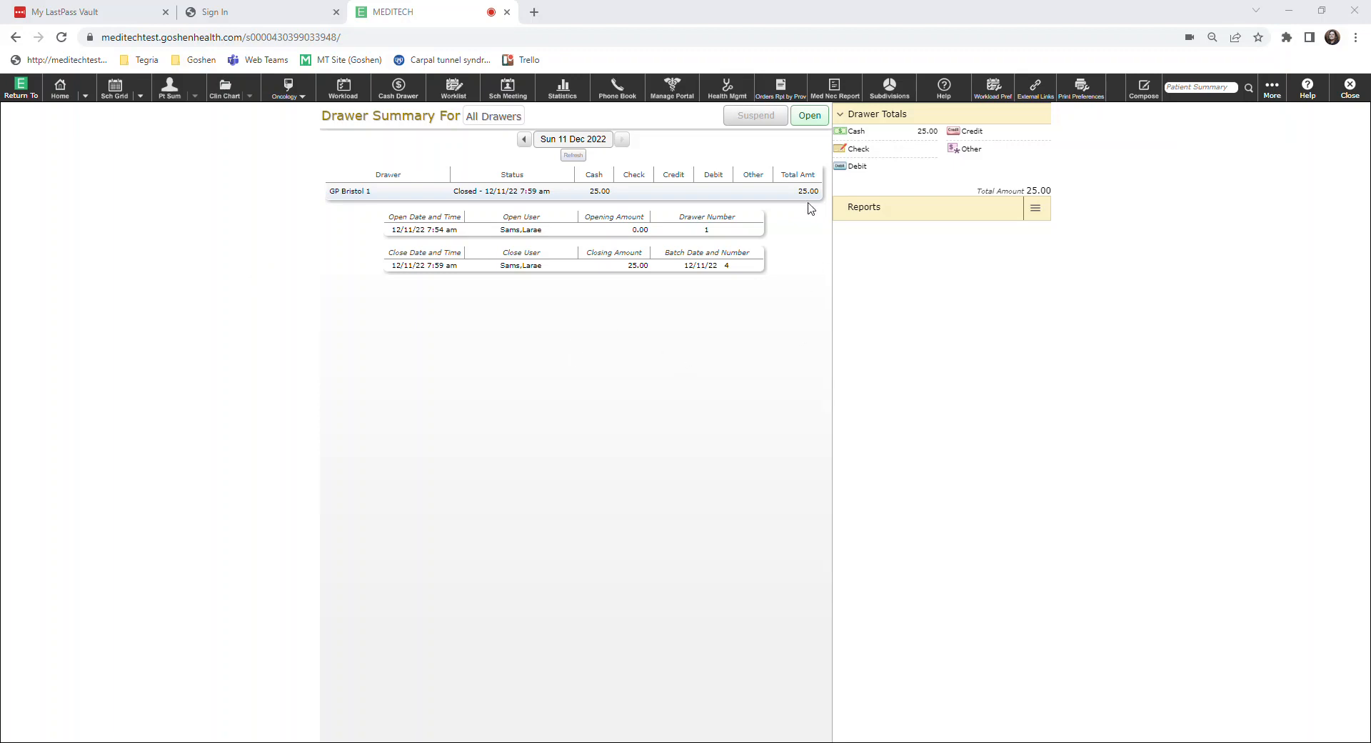
click(810, 116)
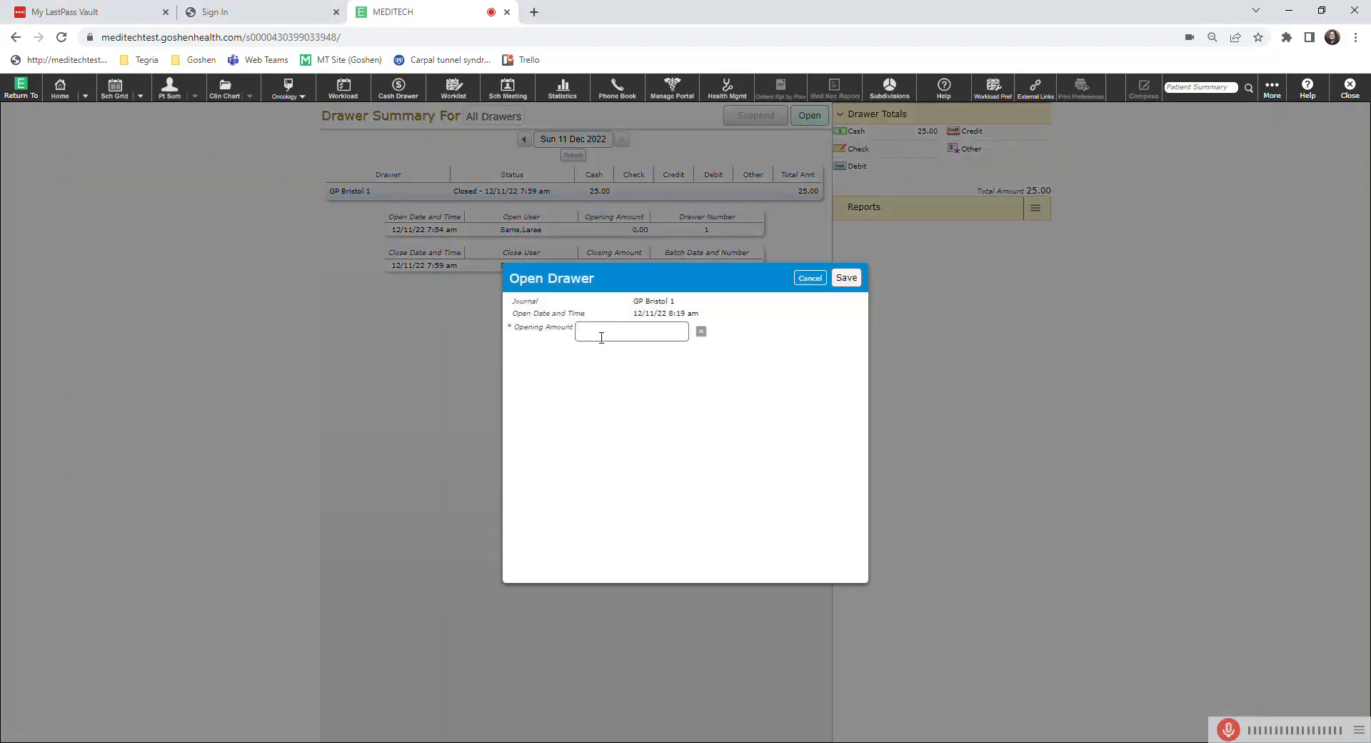
key(Tab)
click(601, 337)
text(0.00)
click(847, 278)
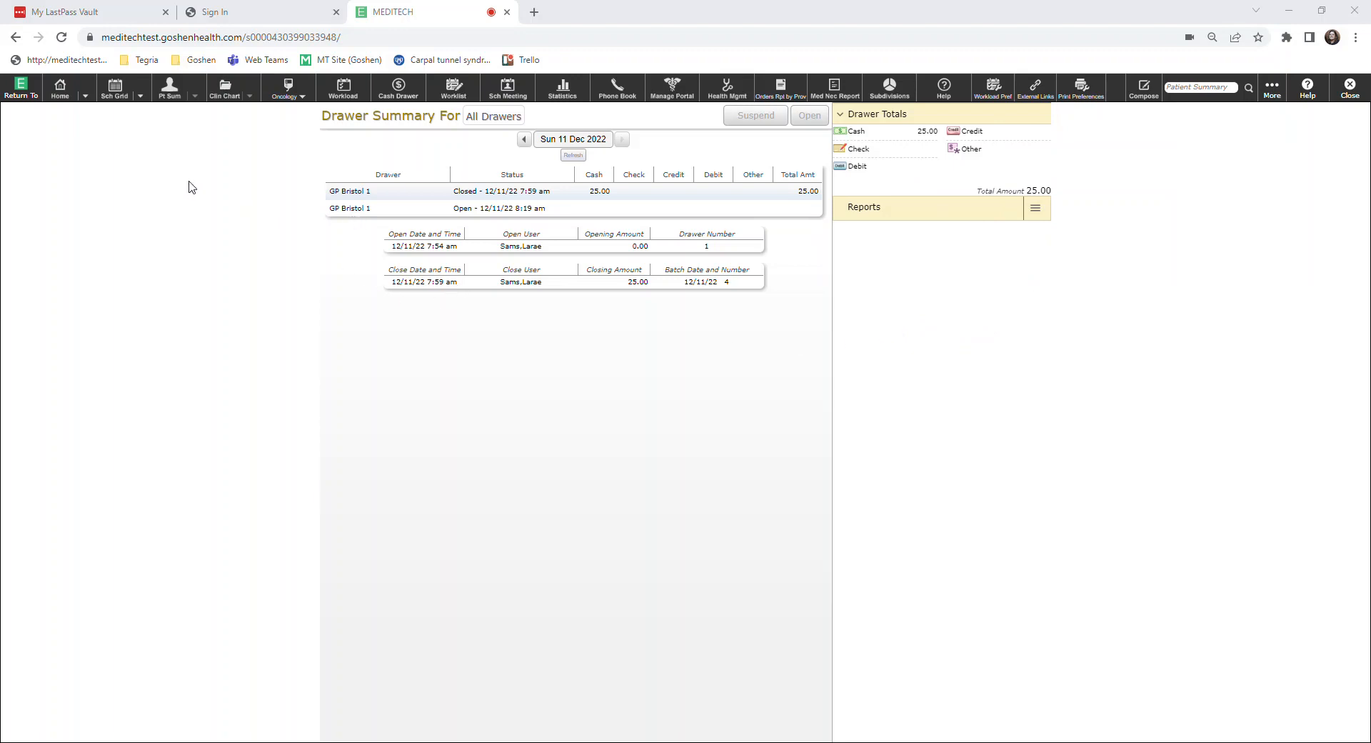
Start check-in for the 14:00 biopsy appointment on the schedule grid and dismiss the patient reference comments.
click(115, 93)
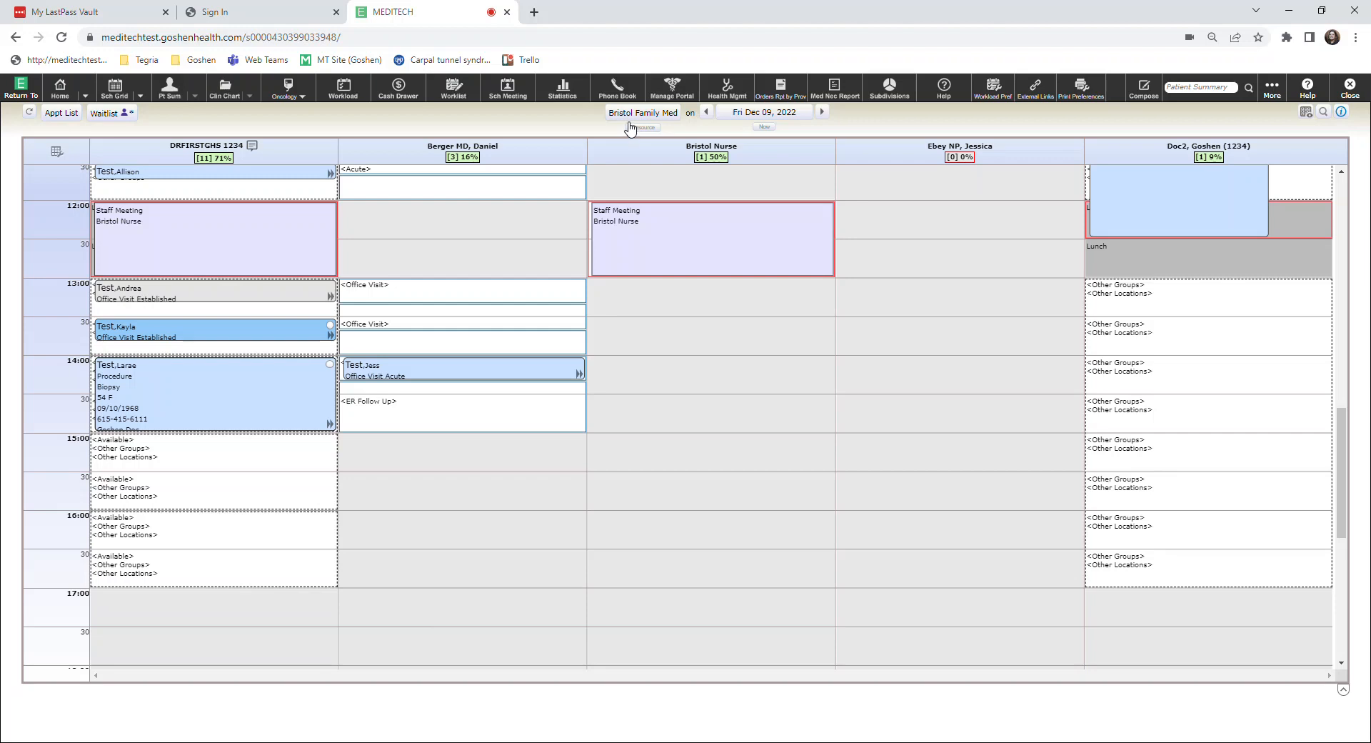
click(181, 387)
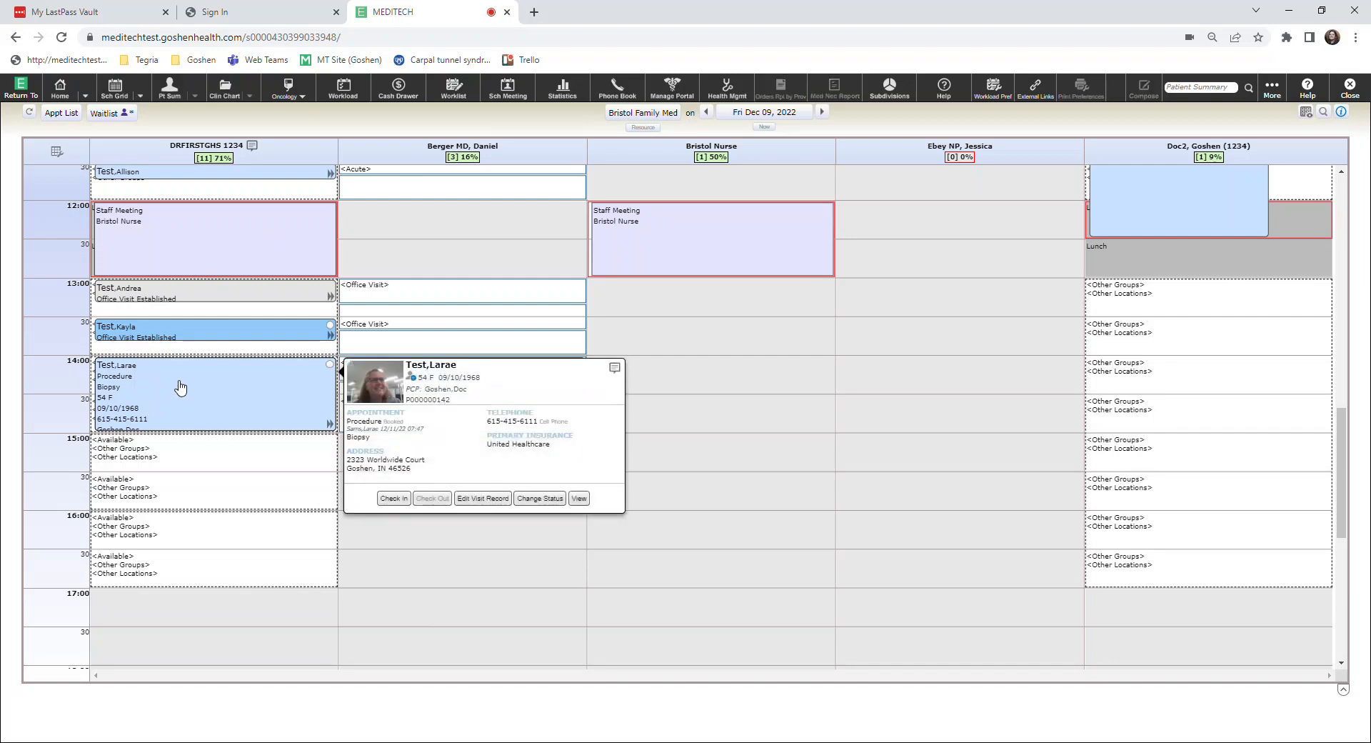
click(394, 500)
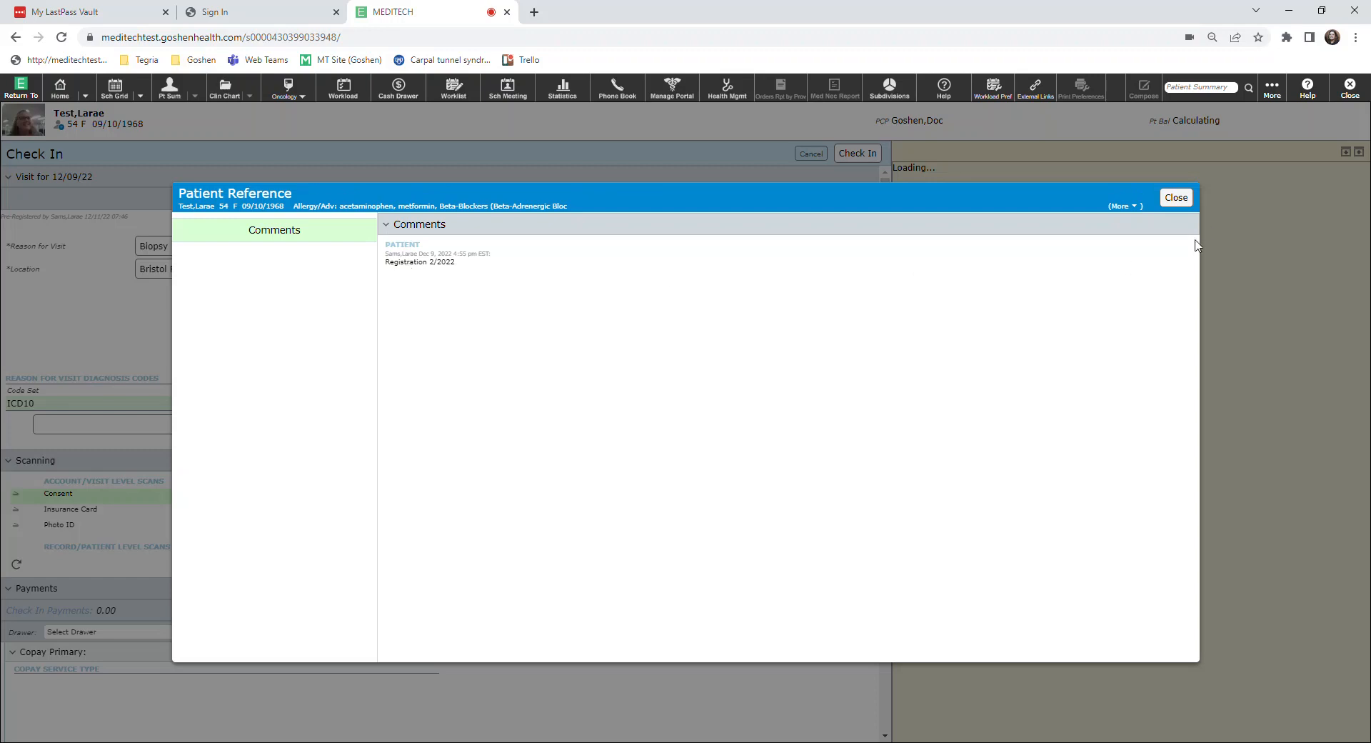
click(1177, 198)
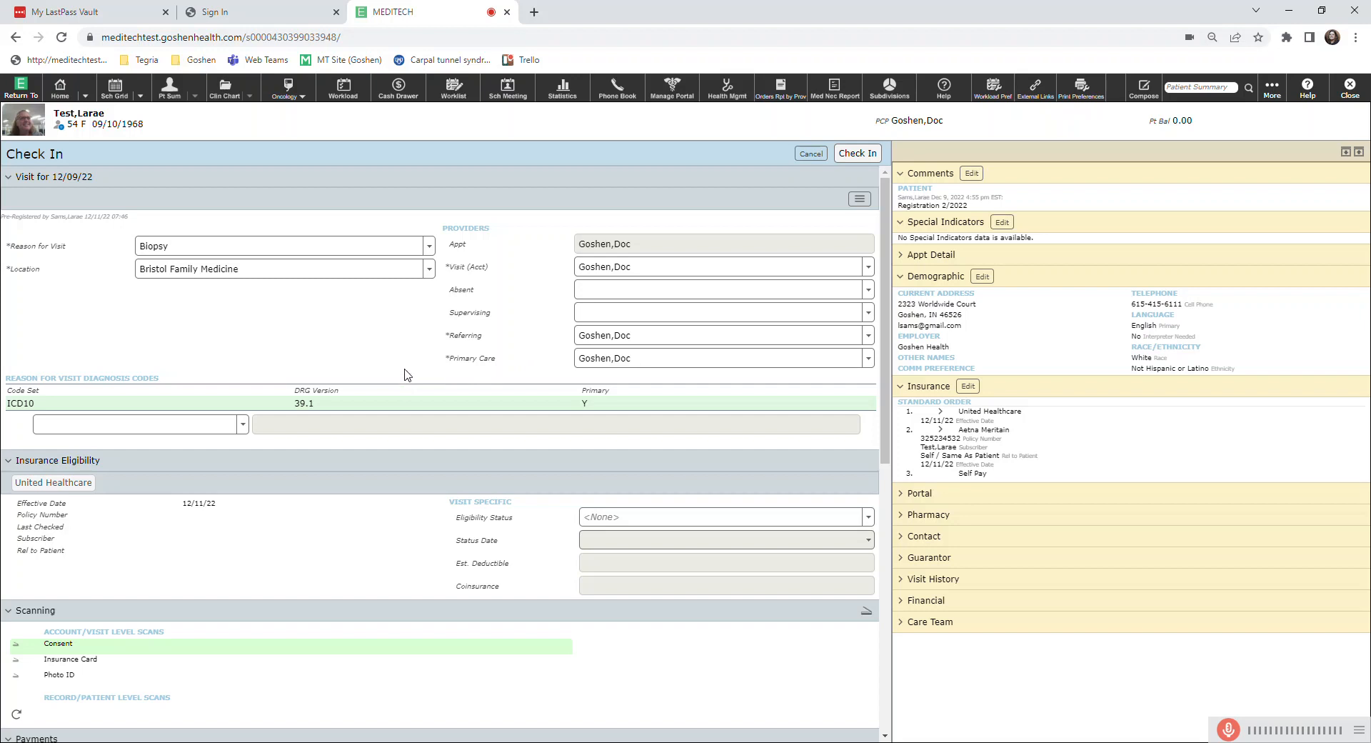
Select GP Bristol 1 as the drawer for the check-in payments.
scroll(405, 366, down, 1)
scroll(406, 363, down, 2)
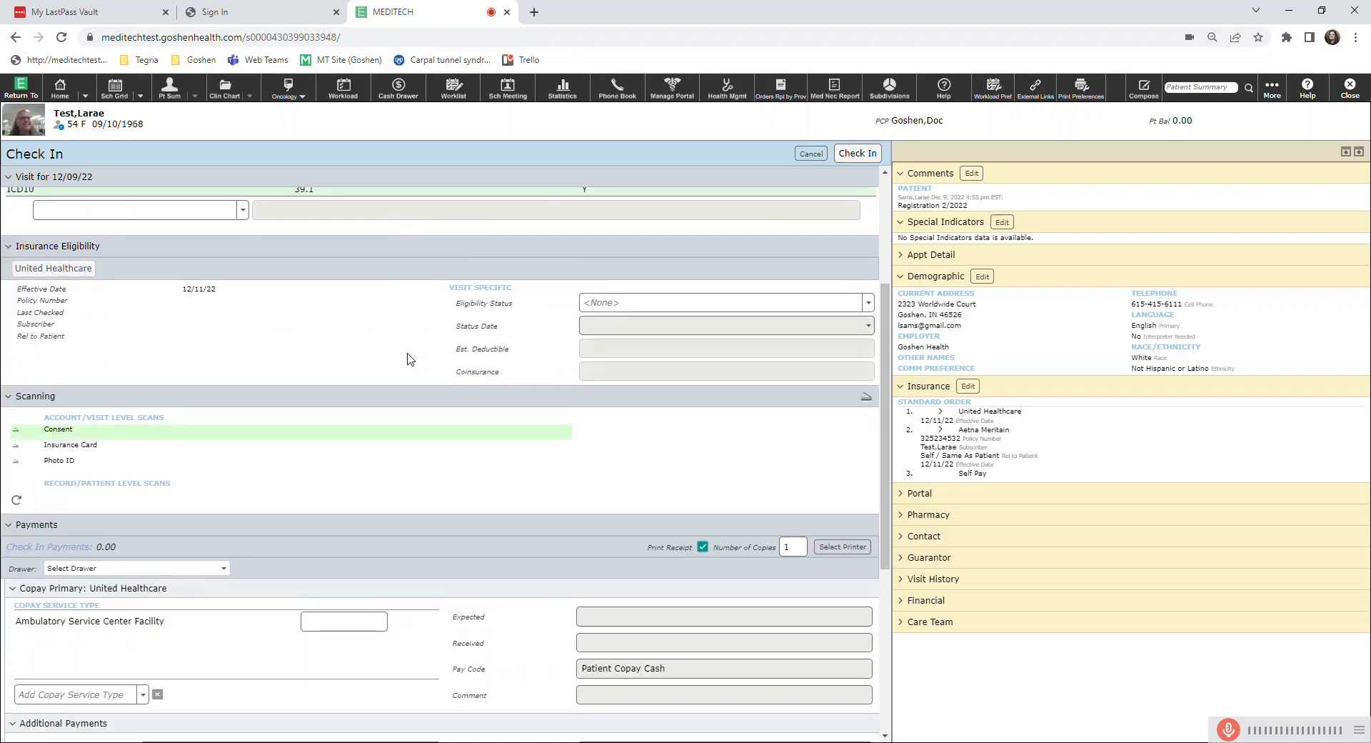
scroll(408, 357, down, 2)
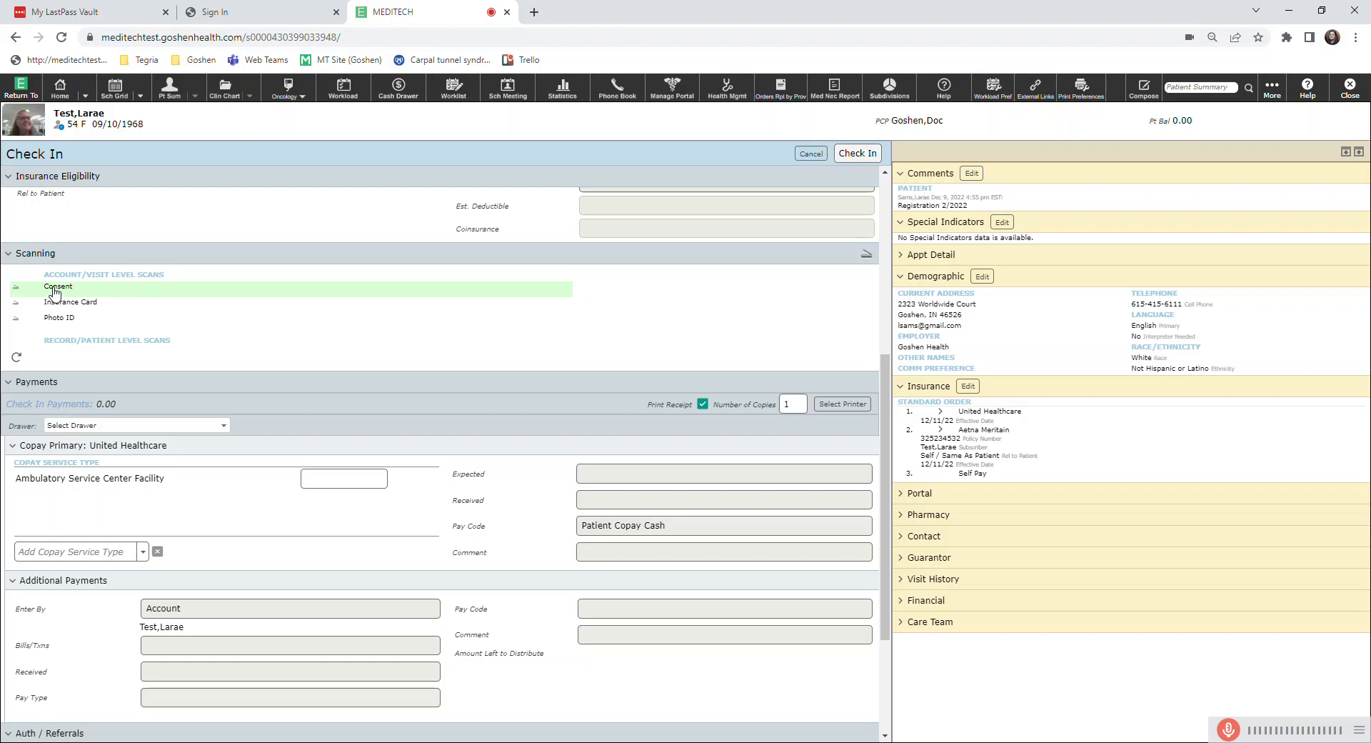
scroll(224, 319, down, 1)
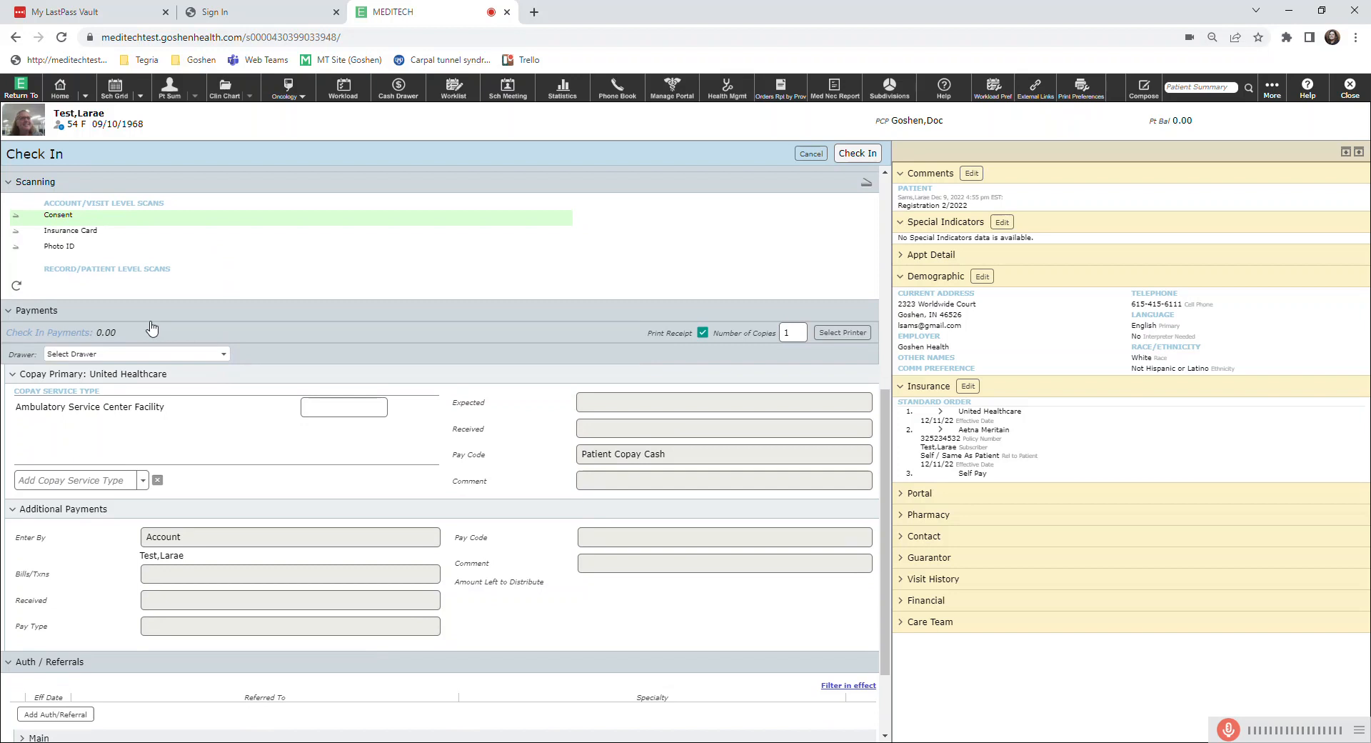
scroll(153, 328, down, 1)
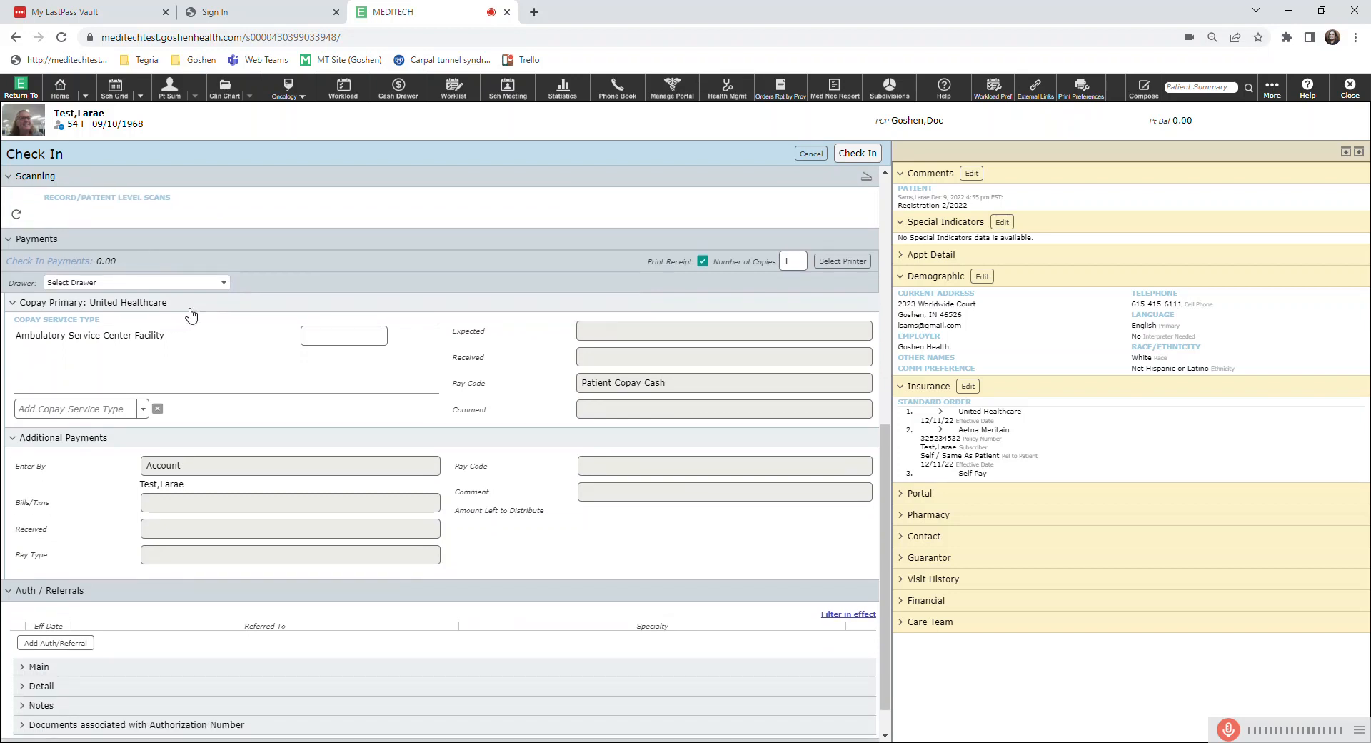
click(225, 285)
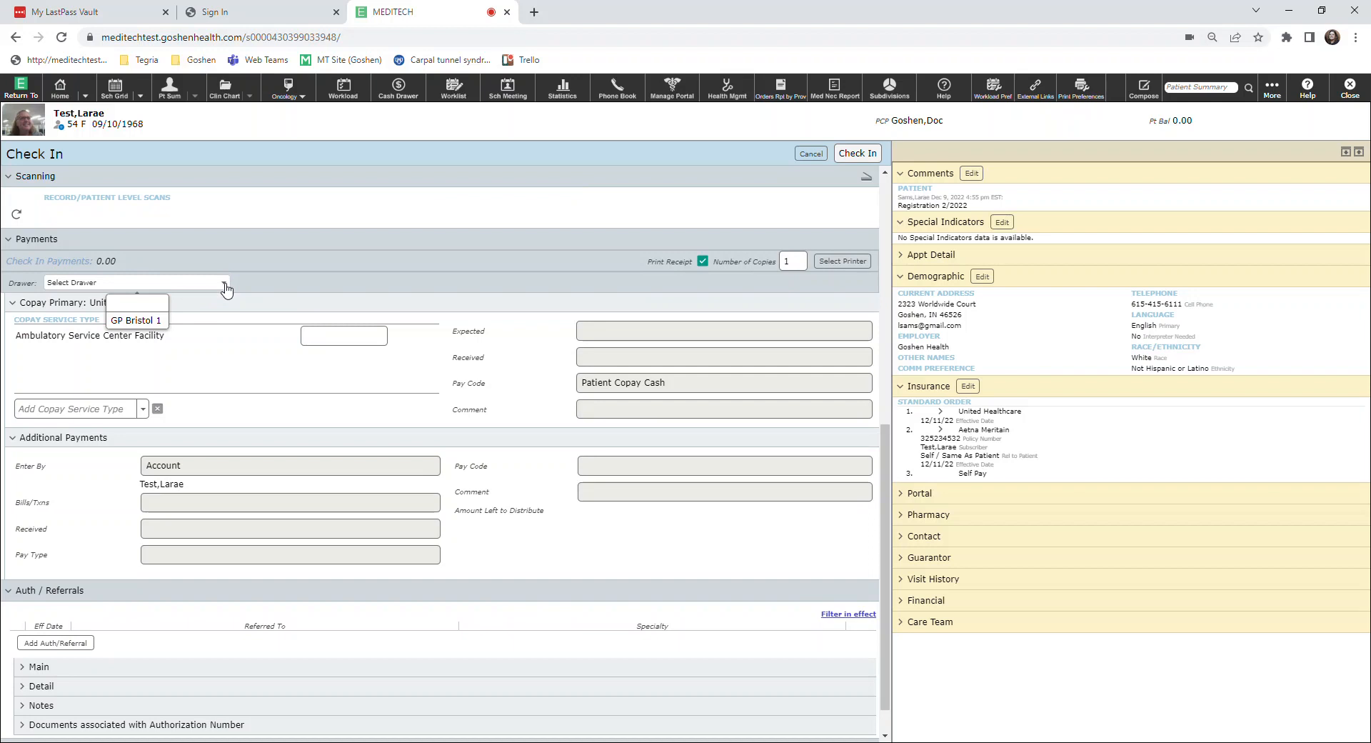
click(136, 321)
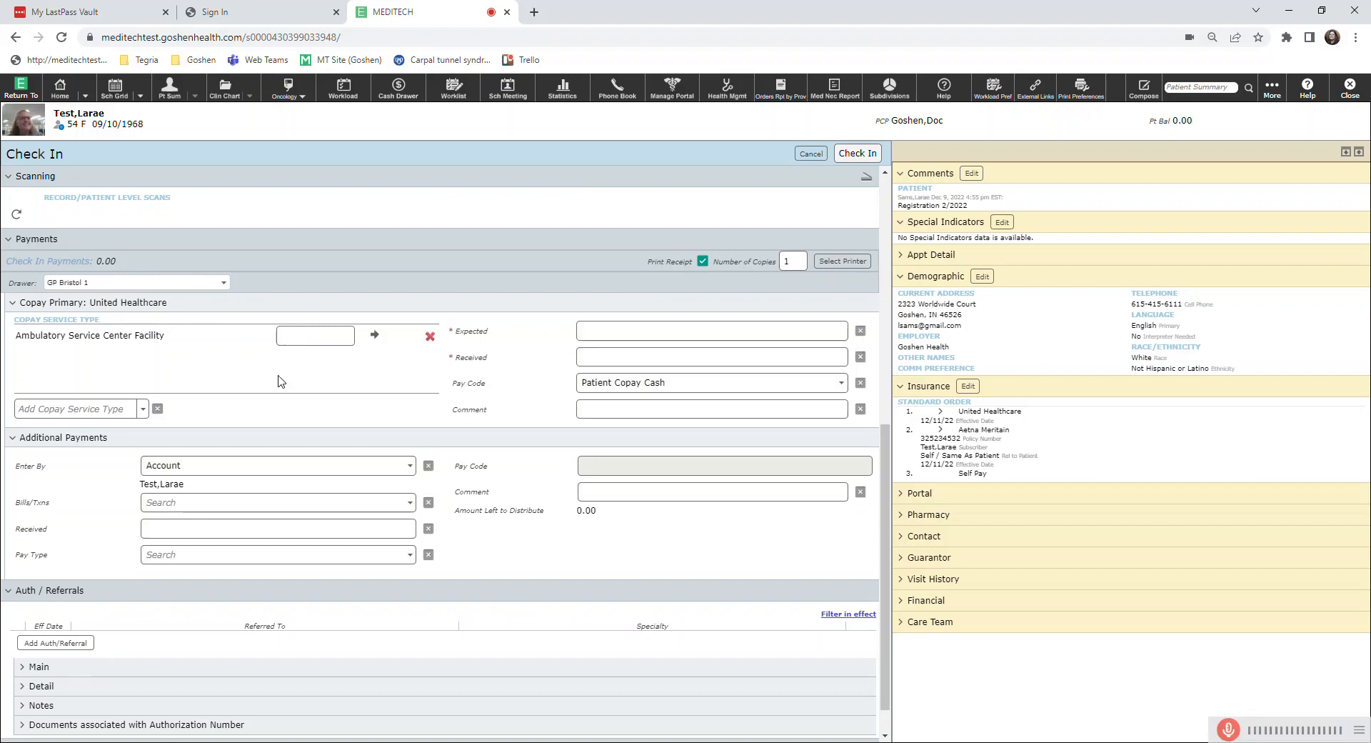
Record a 25.00 Ambulatory Service Center Facility copay as expected and received, with Patient Copay Cash as the pay code.
click(291, 334)
text(25)
click(377, 337)
click(592, 358)
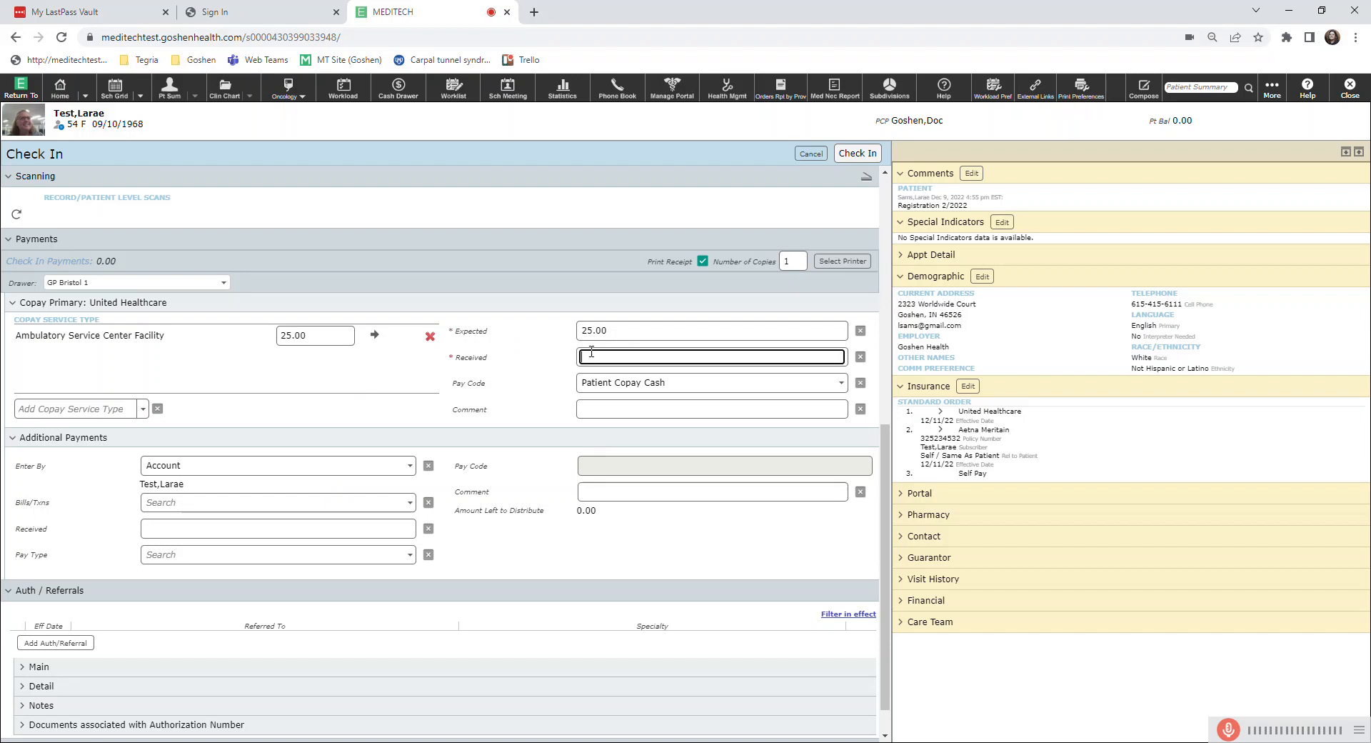
click(549, 400)
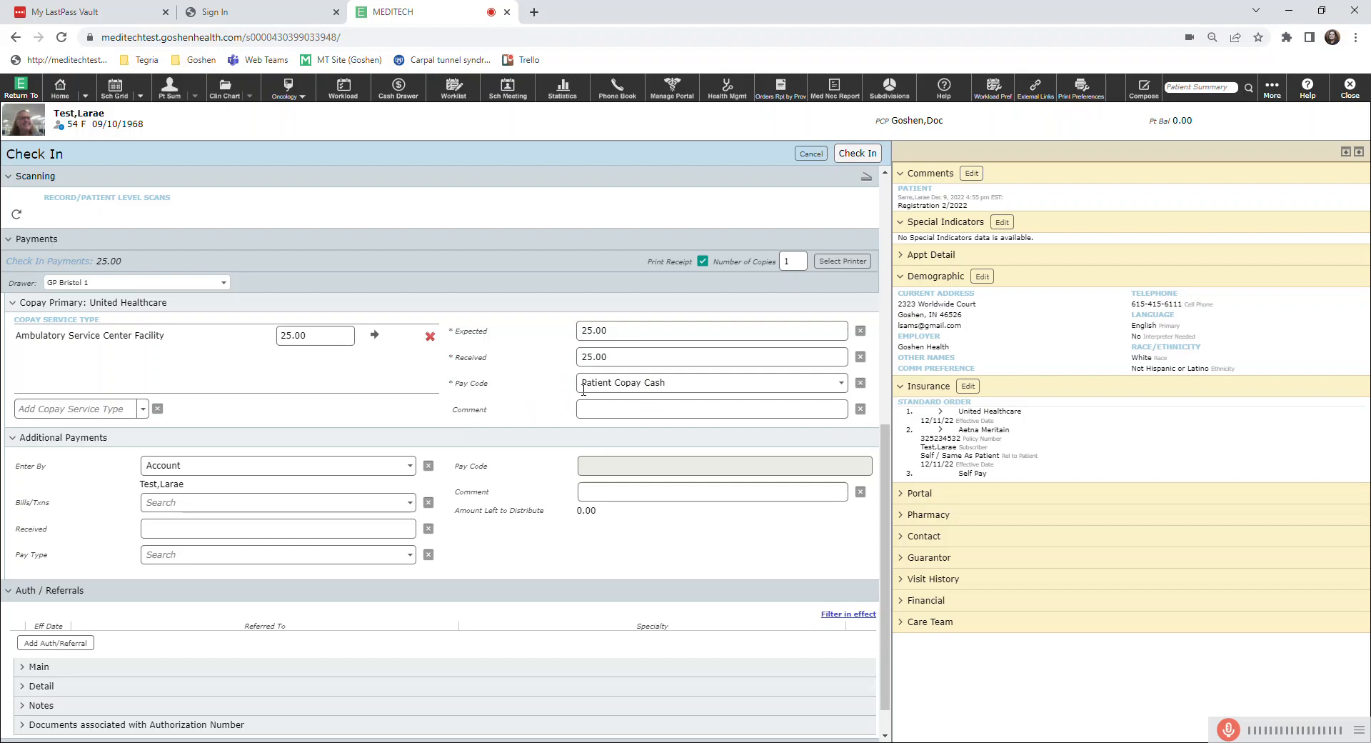
click(680, 386)
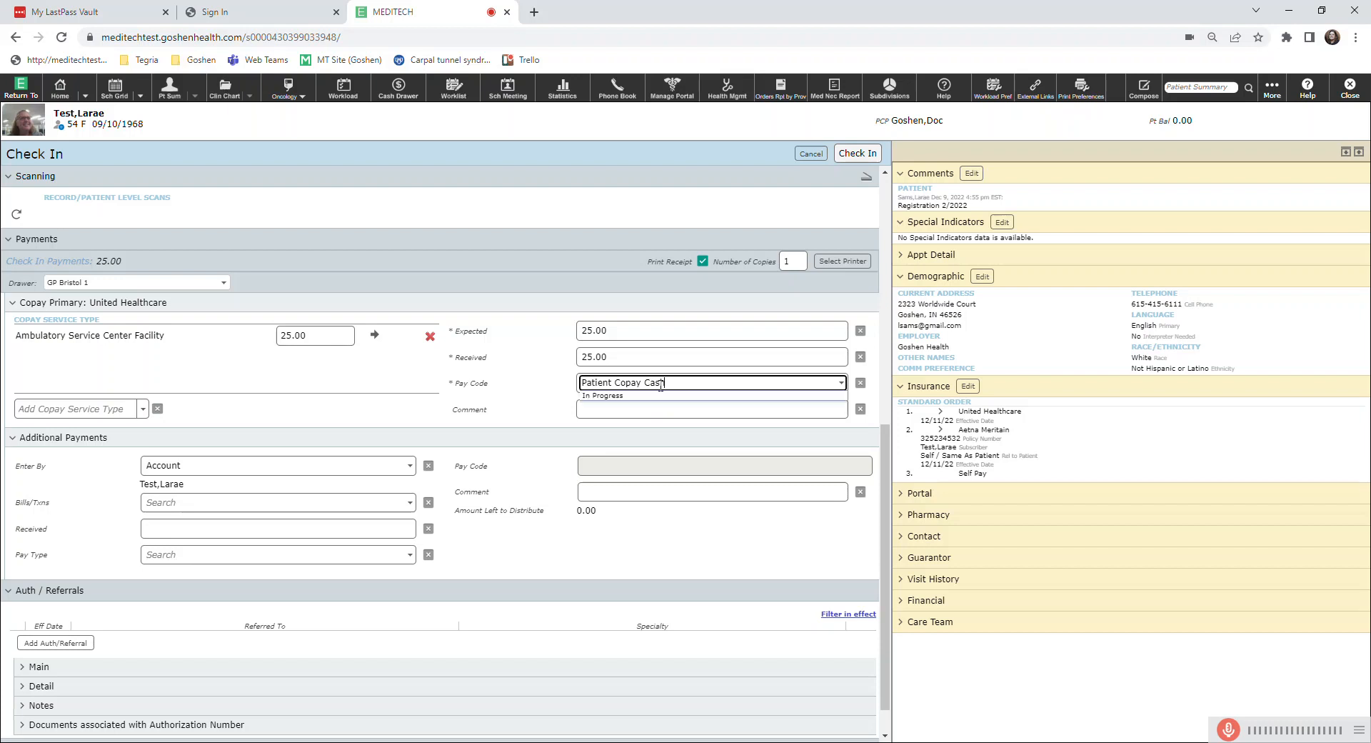
key(BackSpace)
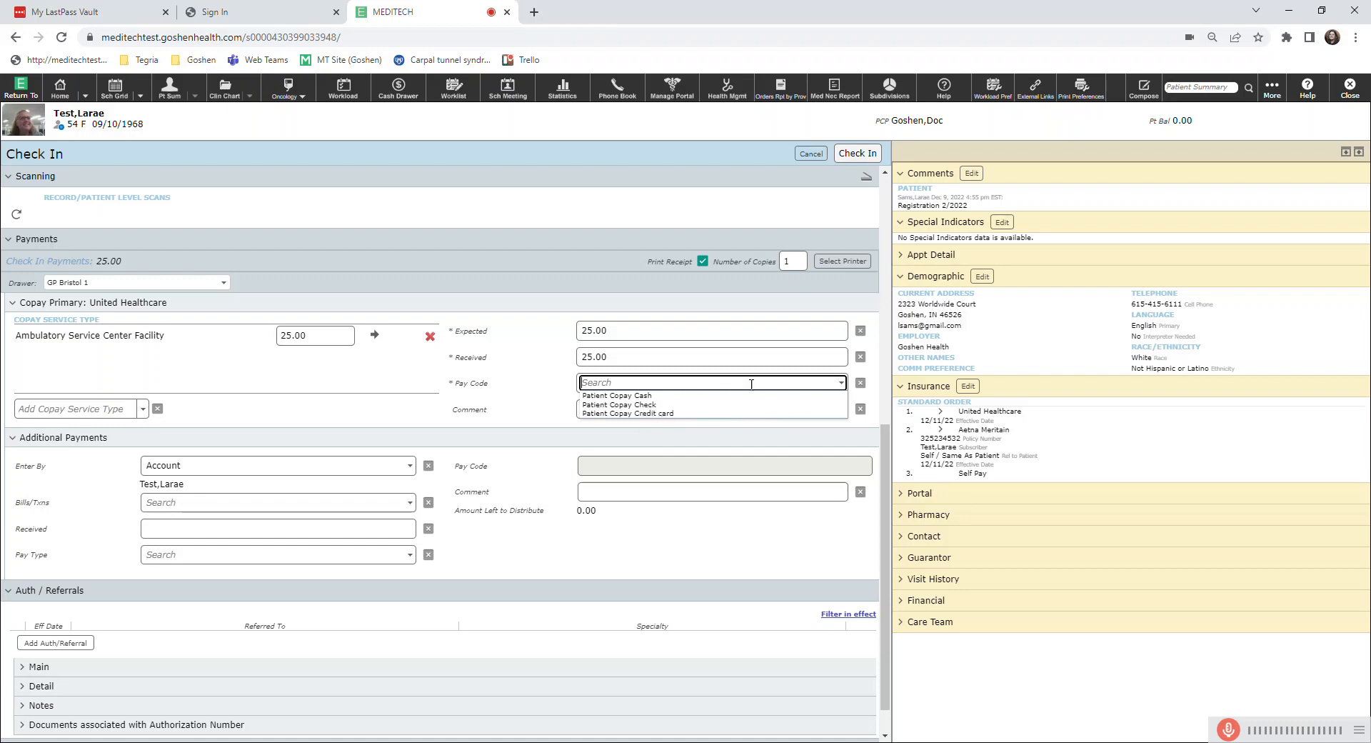
click(631, 396)
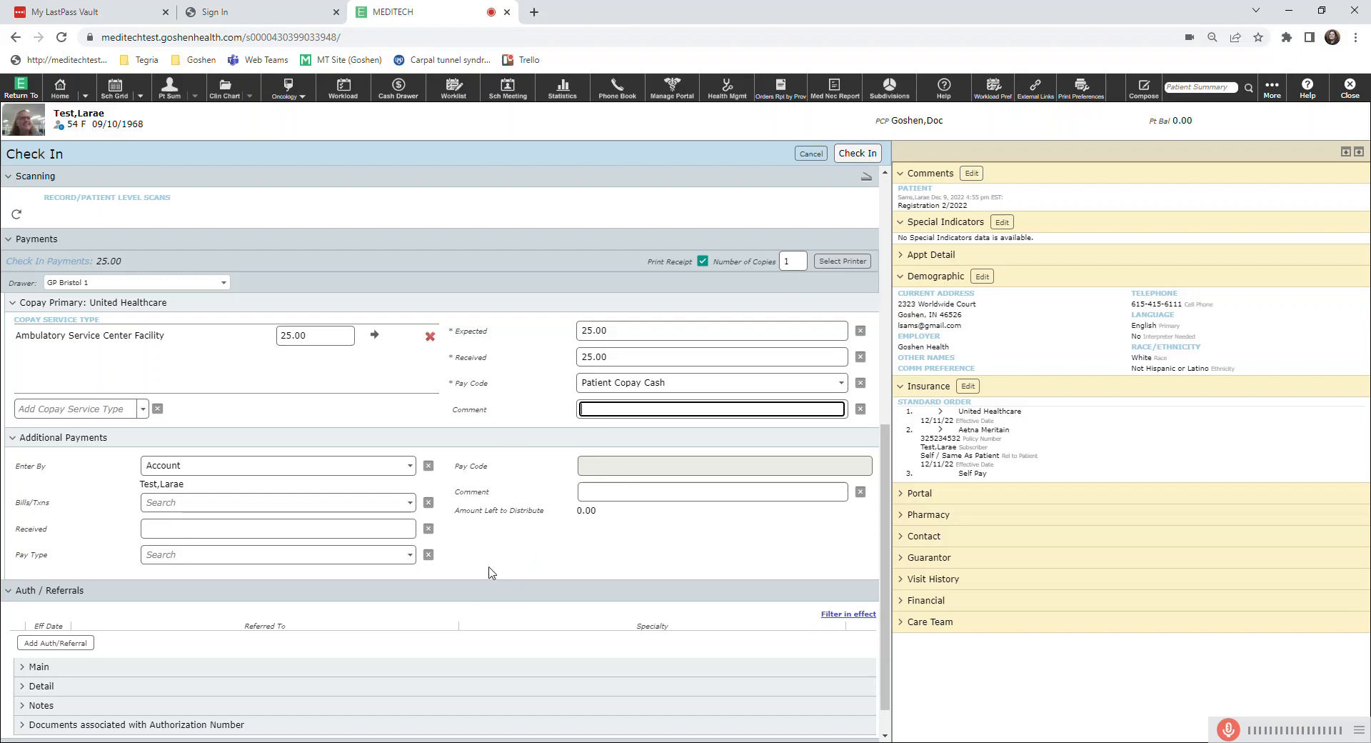
Complete the biopsy patient's check-in, view the payment receipt at full window size and close it.
scroll(492, 562, up, 4)
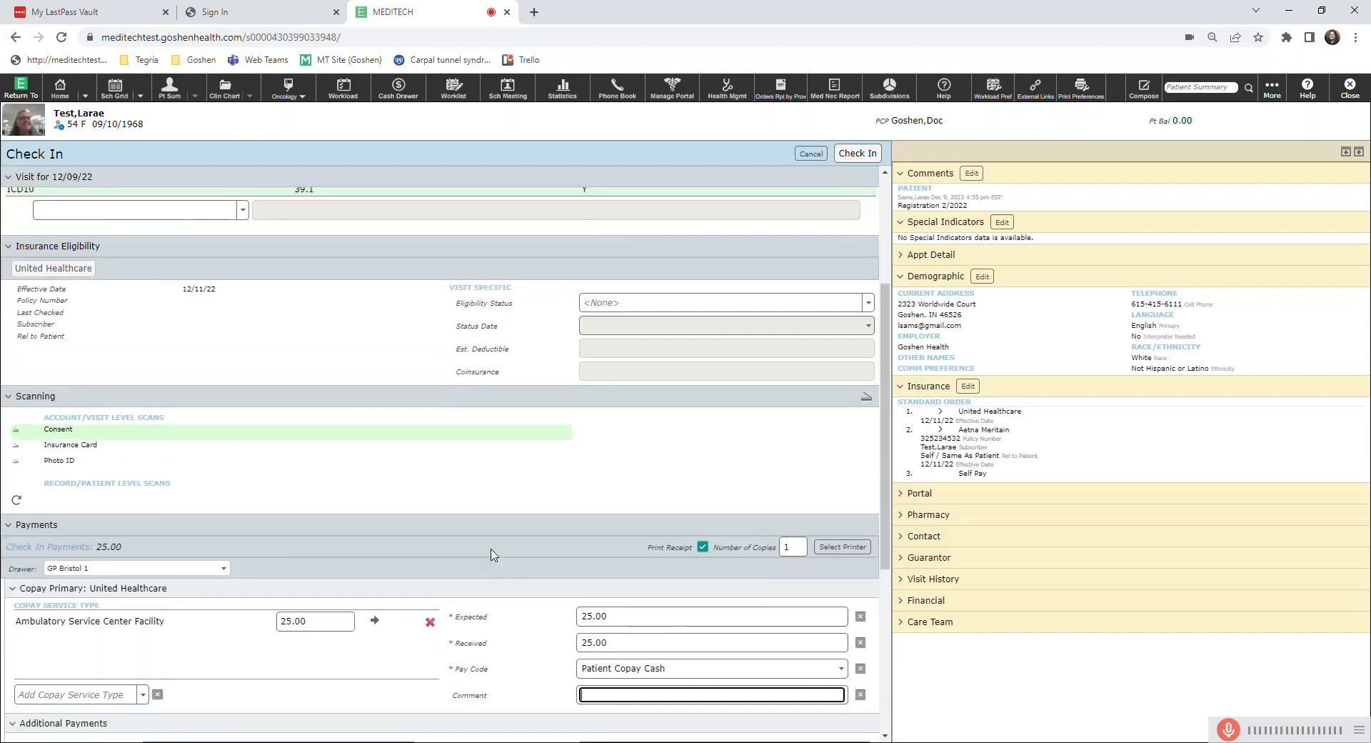
scroll(435, 544, up, 3)
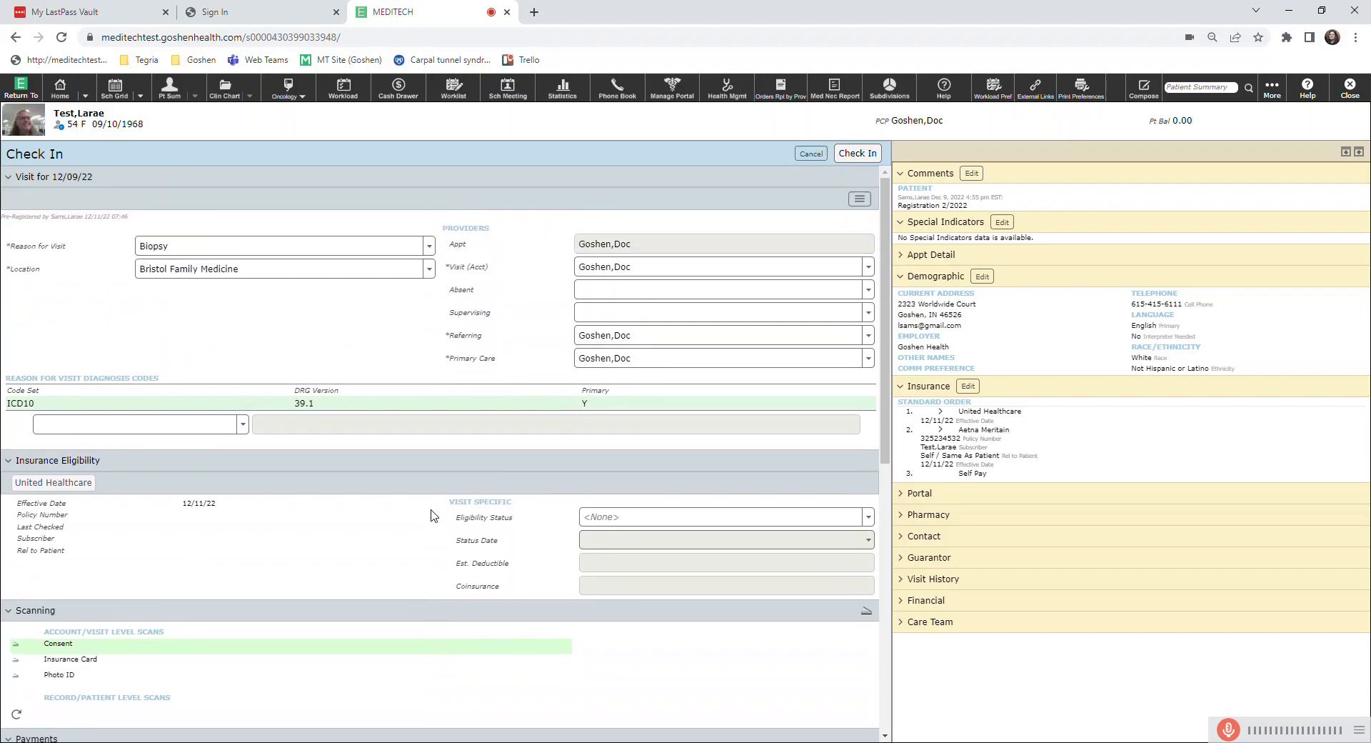
click(854, 155)
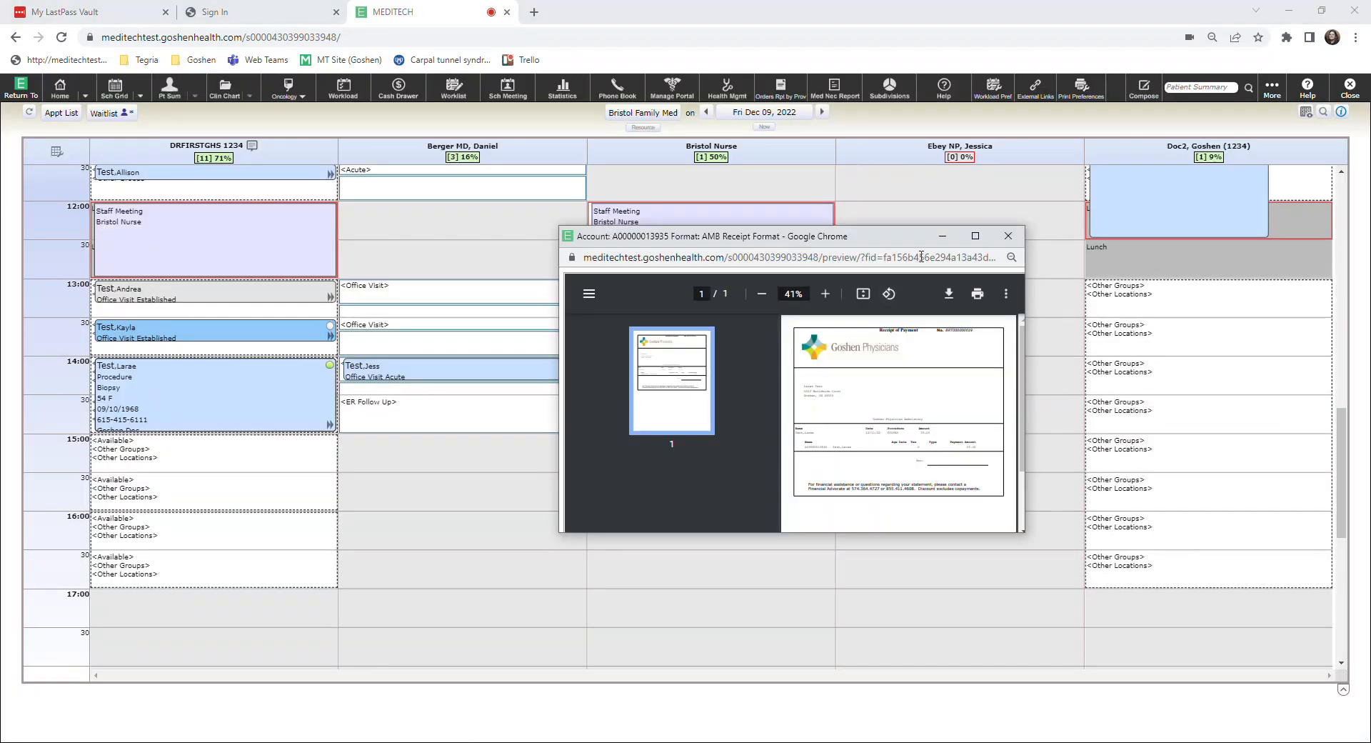
click(976, 237)
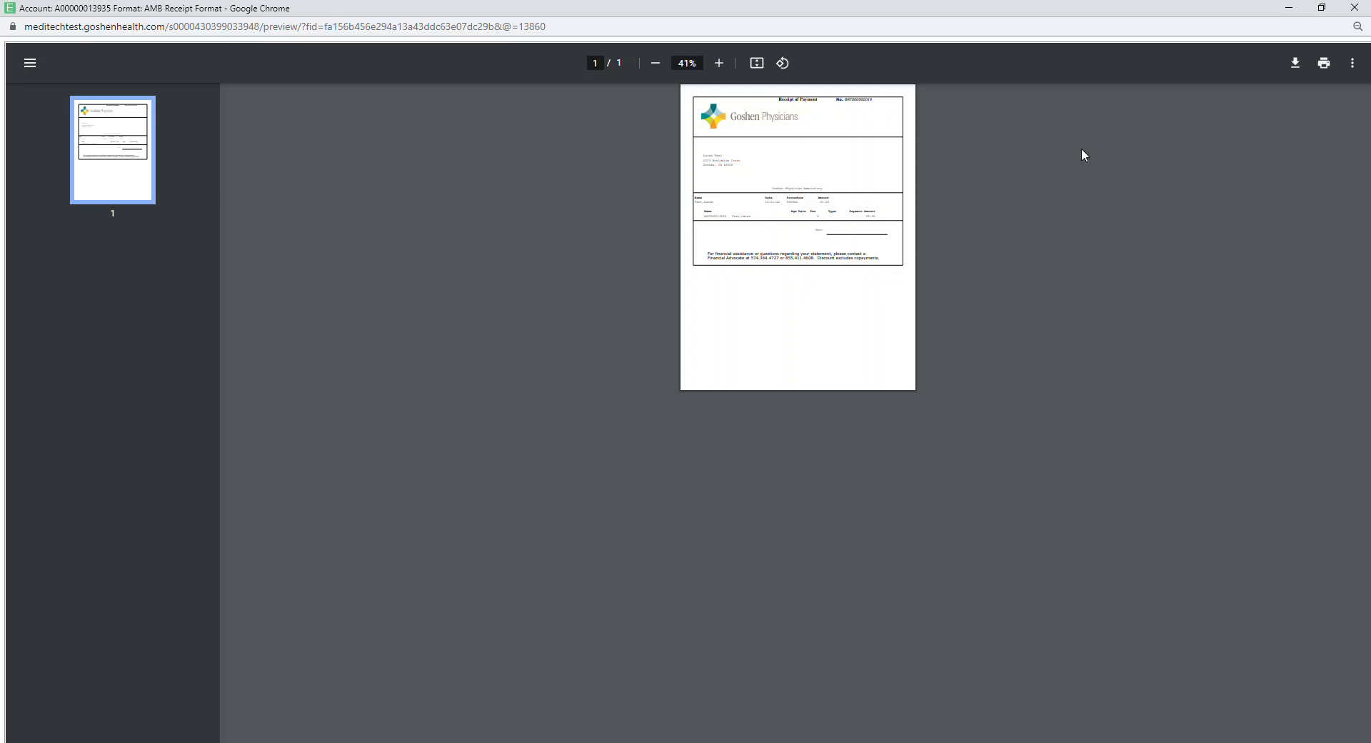
click(1355, 8)
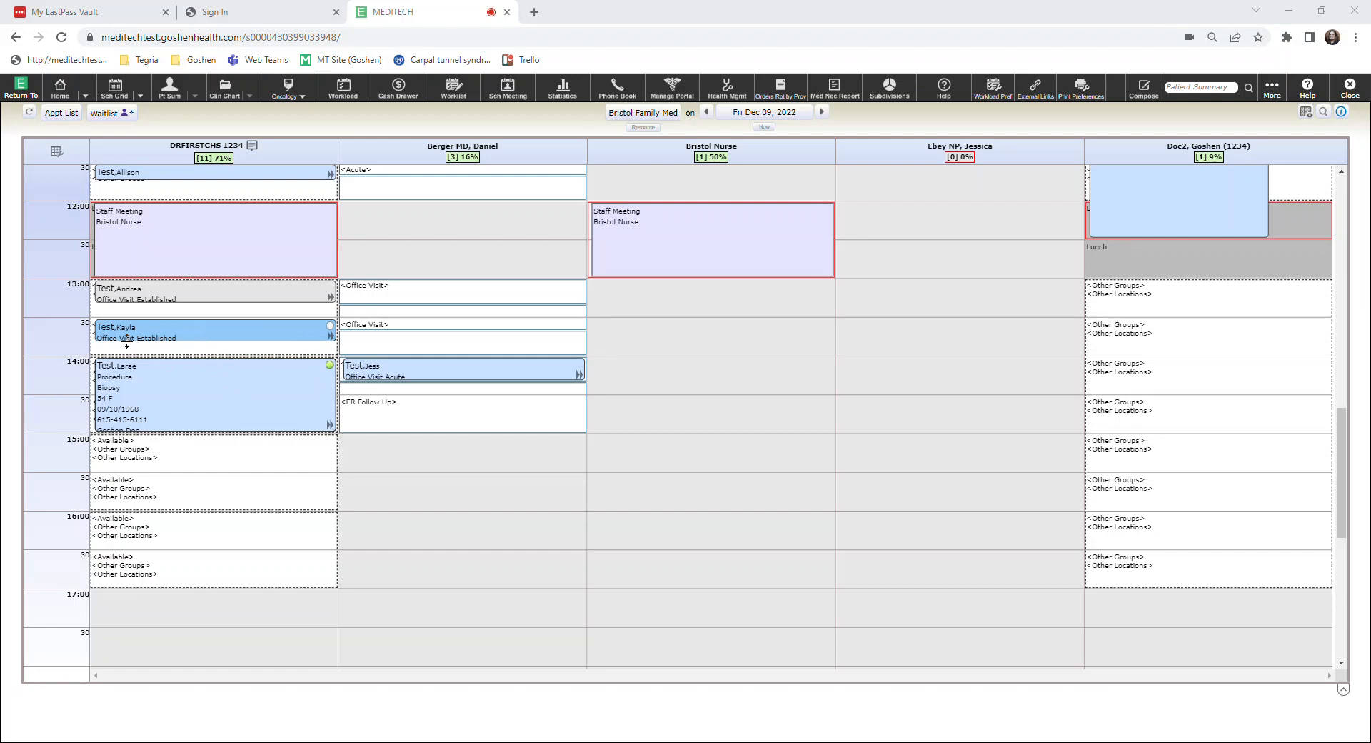
Check in the 13:30 sunburn appointment without a payment and skip adding a patient picture.
click(194, 334)
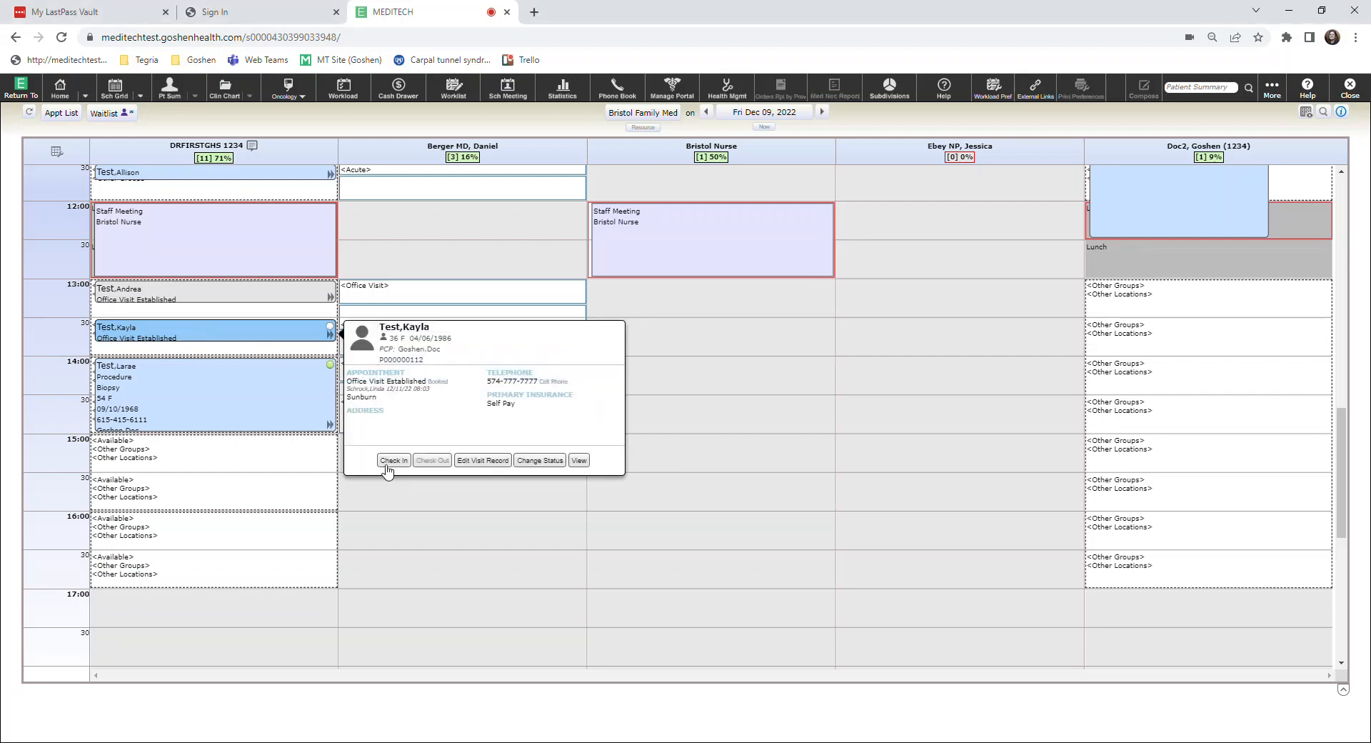
click(392, 461)
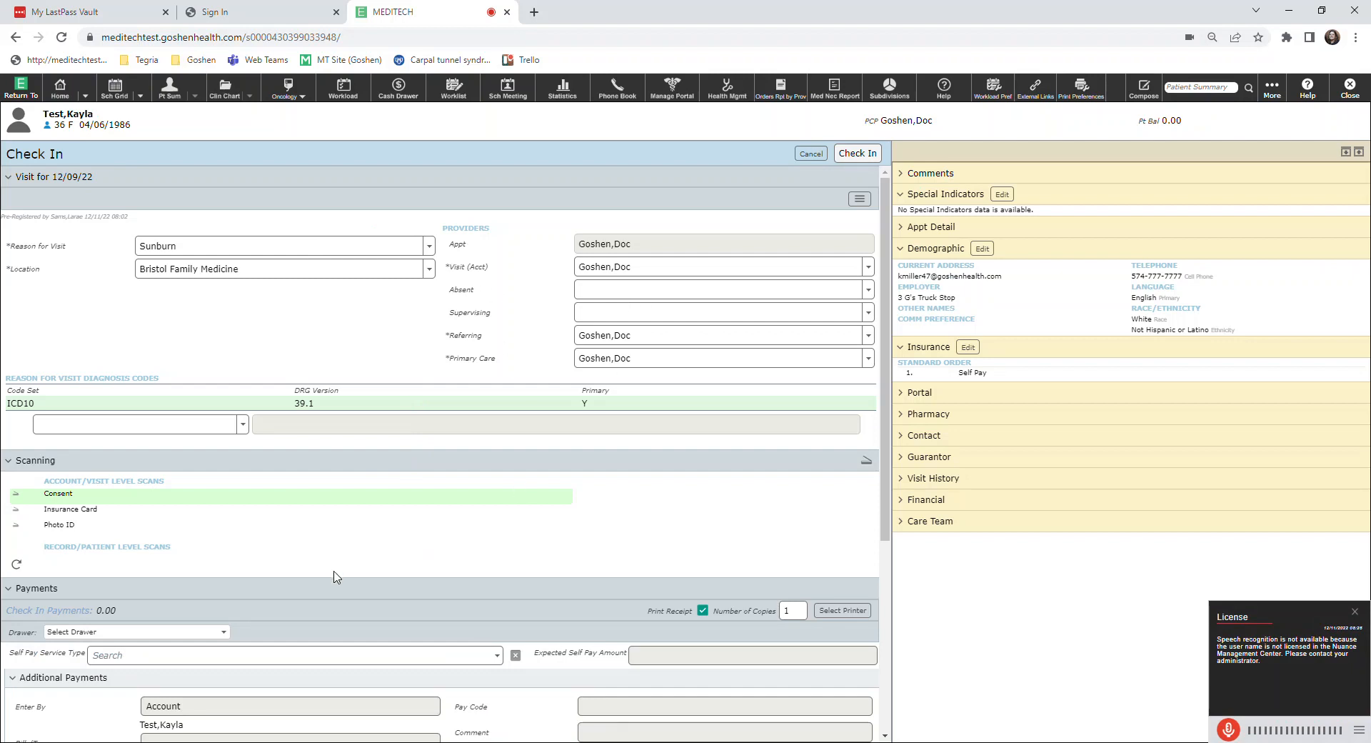
scroll(361, 575, down, 2)
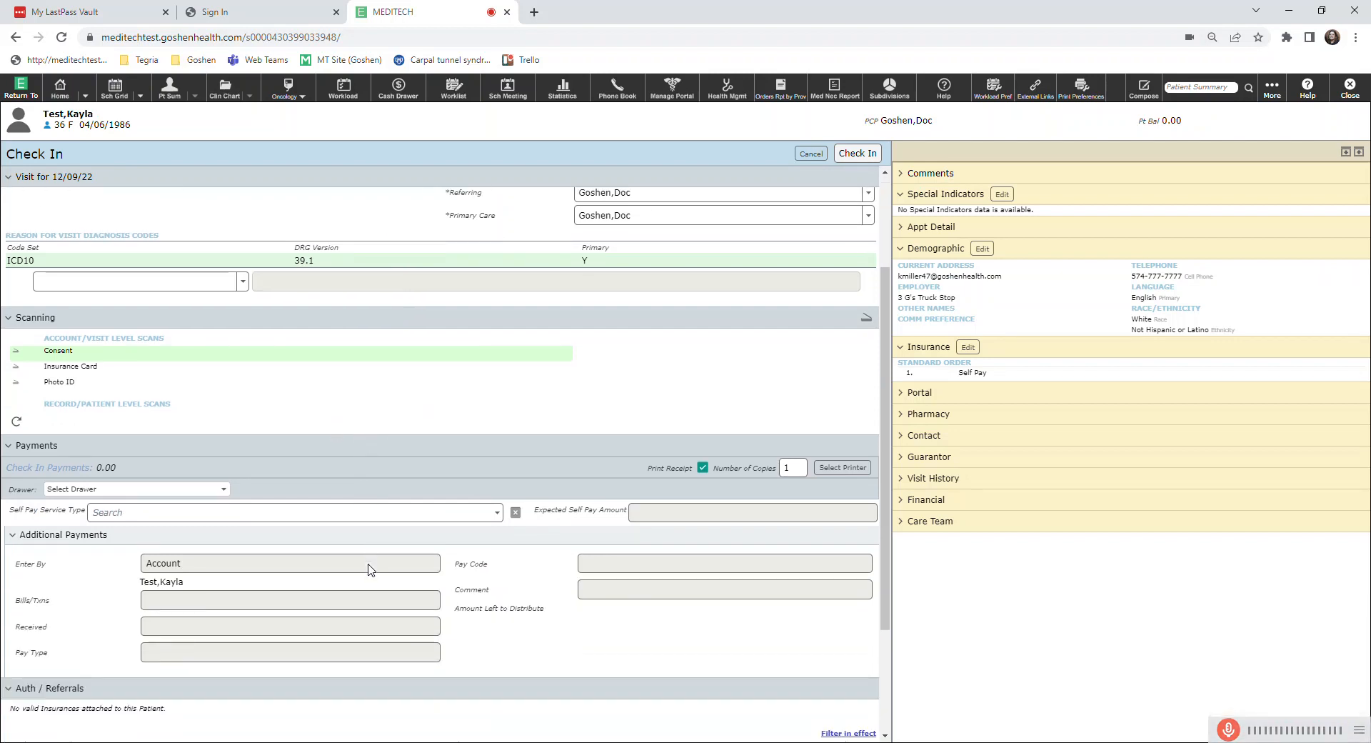
scroll(368, 569, up, 2)
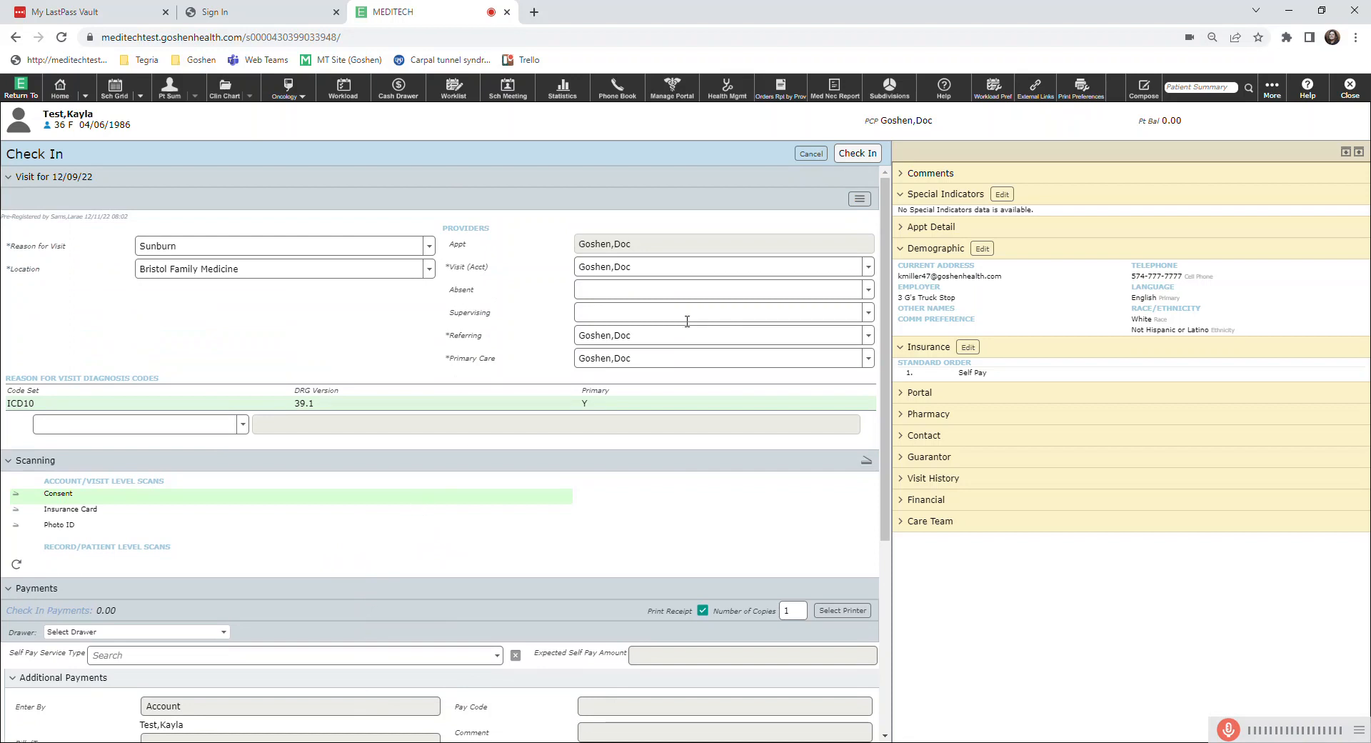
click(856, 161)
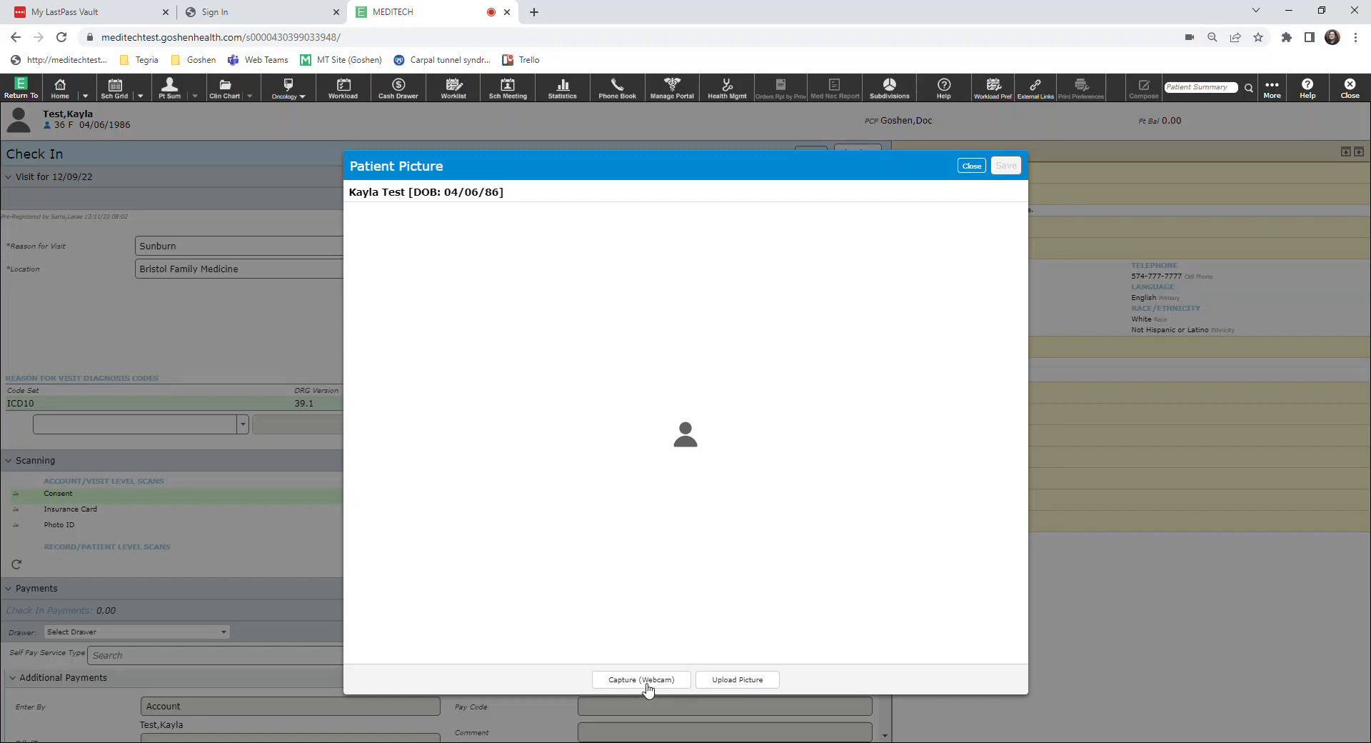
click(973, 166)
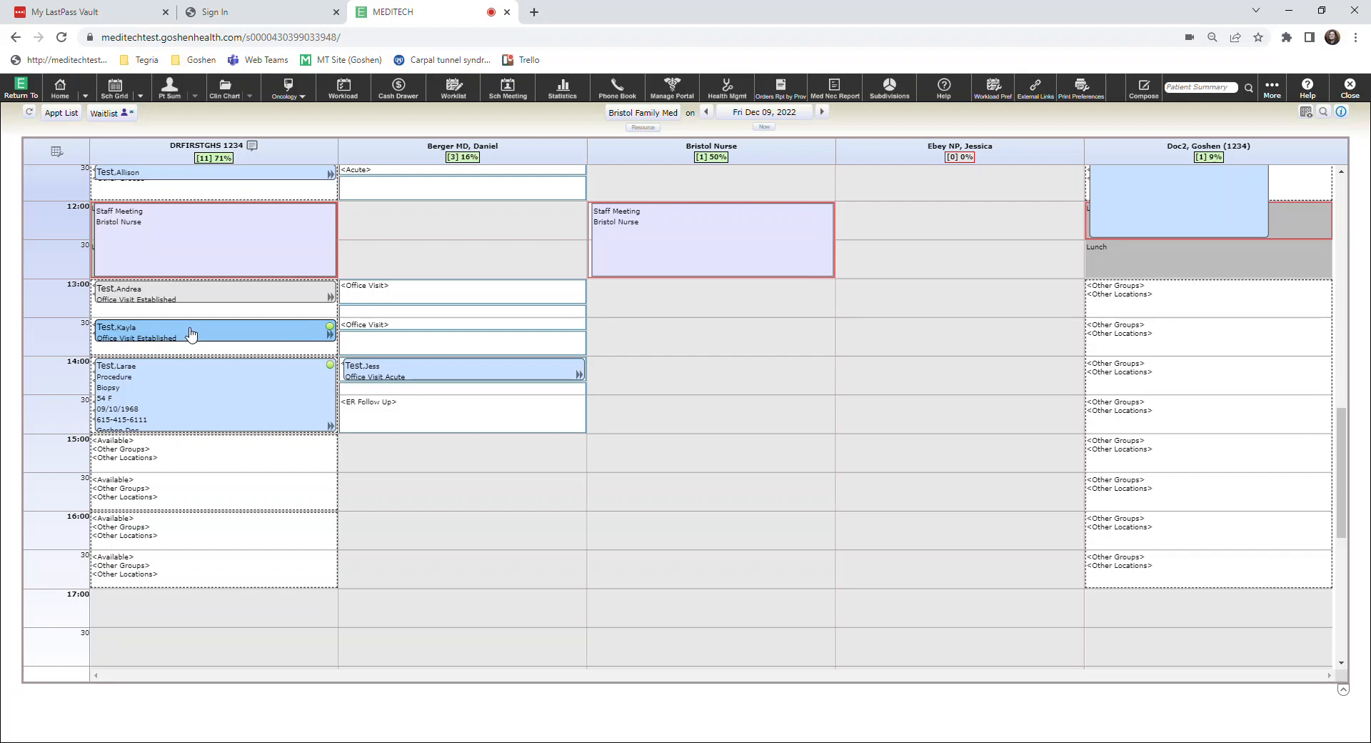
Undo the check-in of the 13:30 sunburn appointment with Undo Reg Events in its visit record and save the record.
click(189, 333)
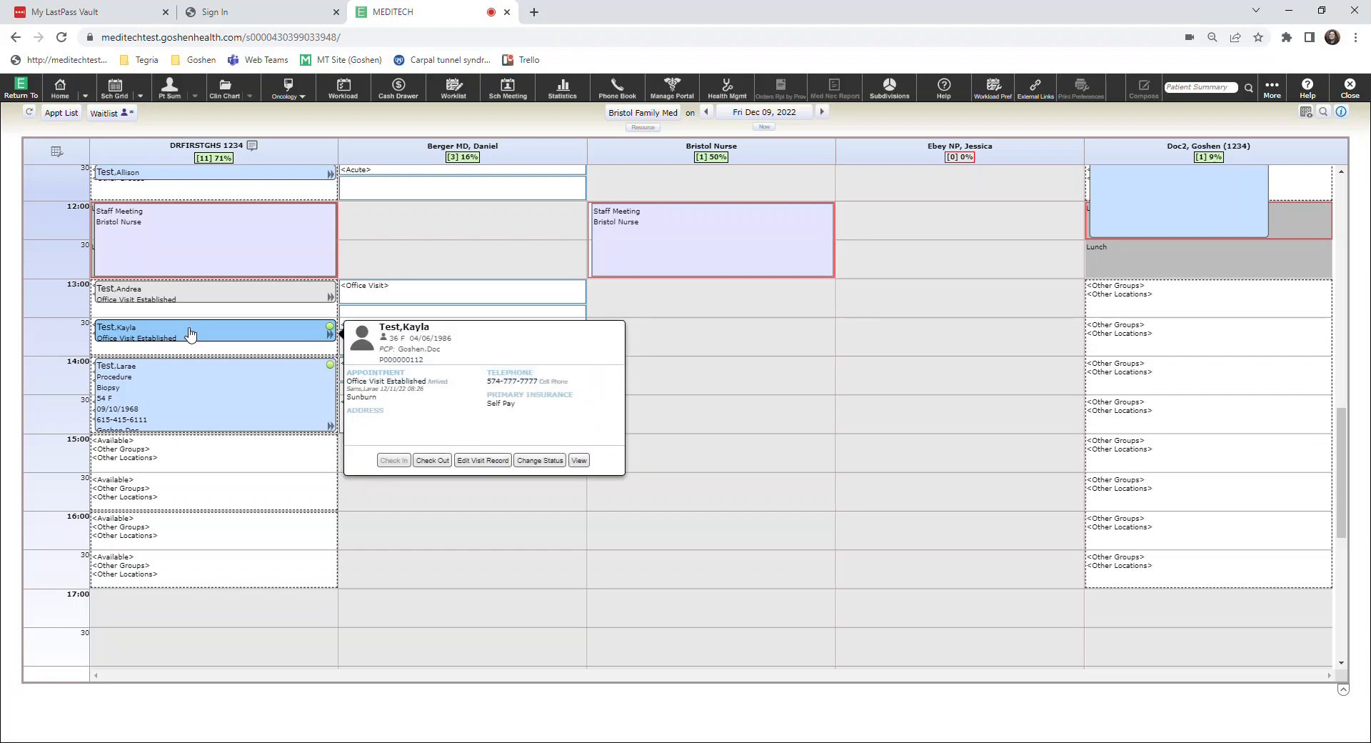
click(480, 461)
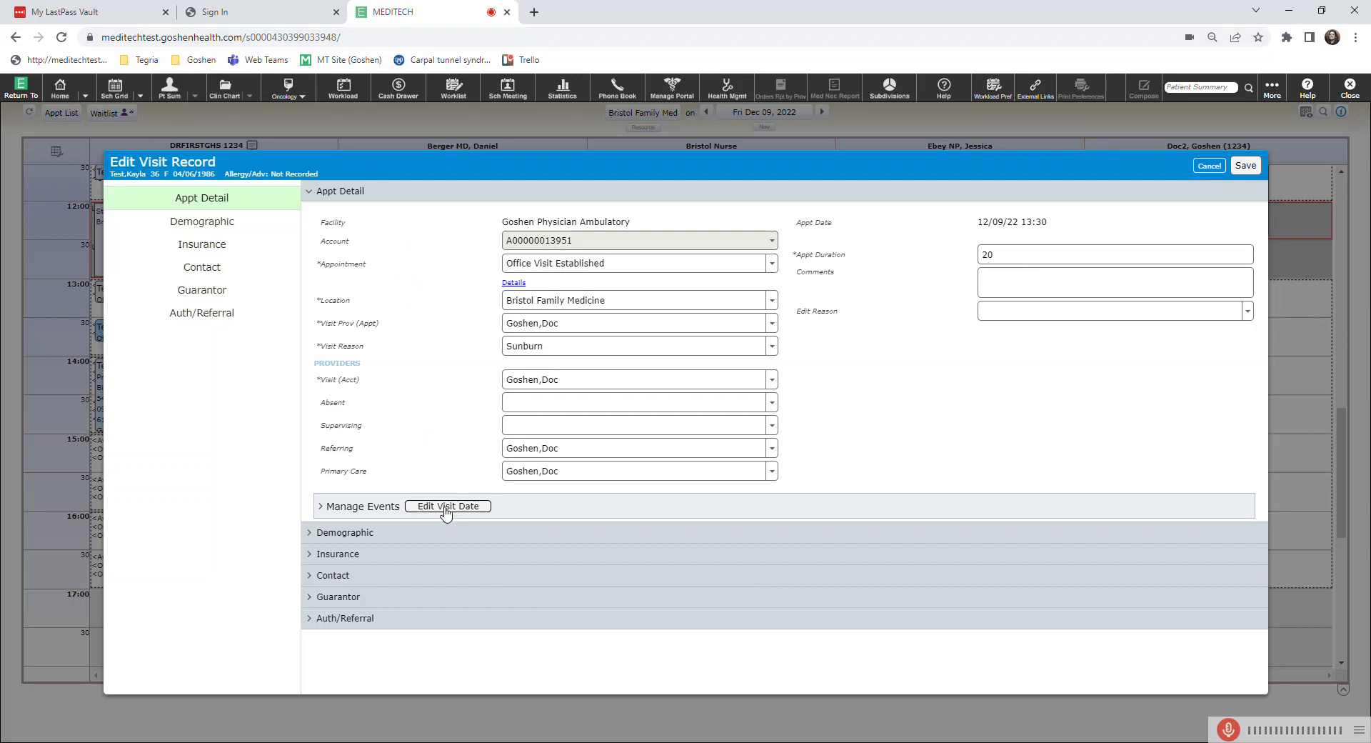
click(446, 506)
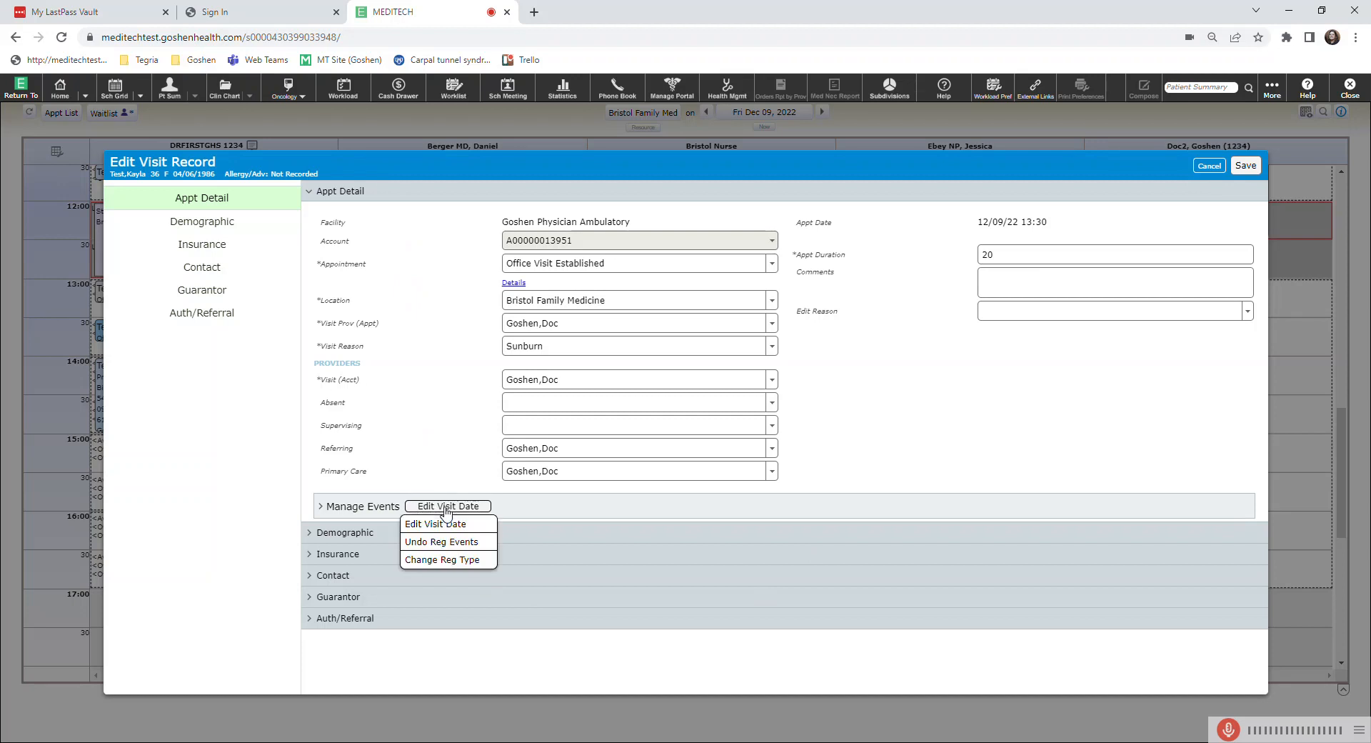
click(466, 547)
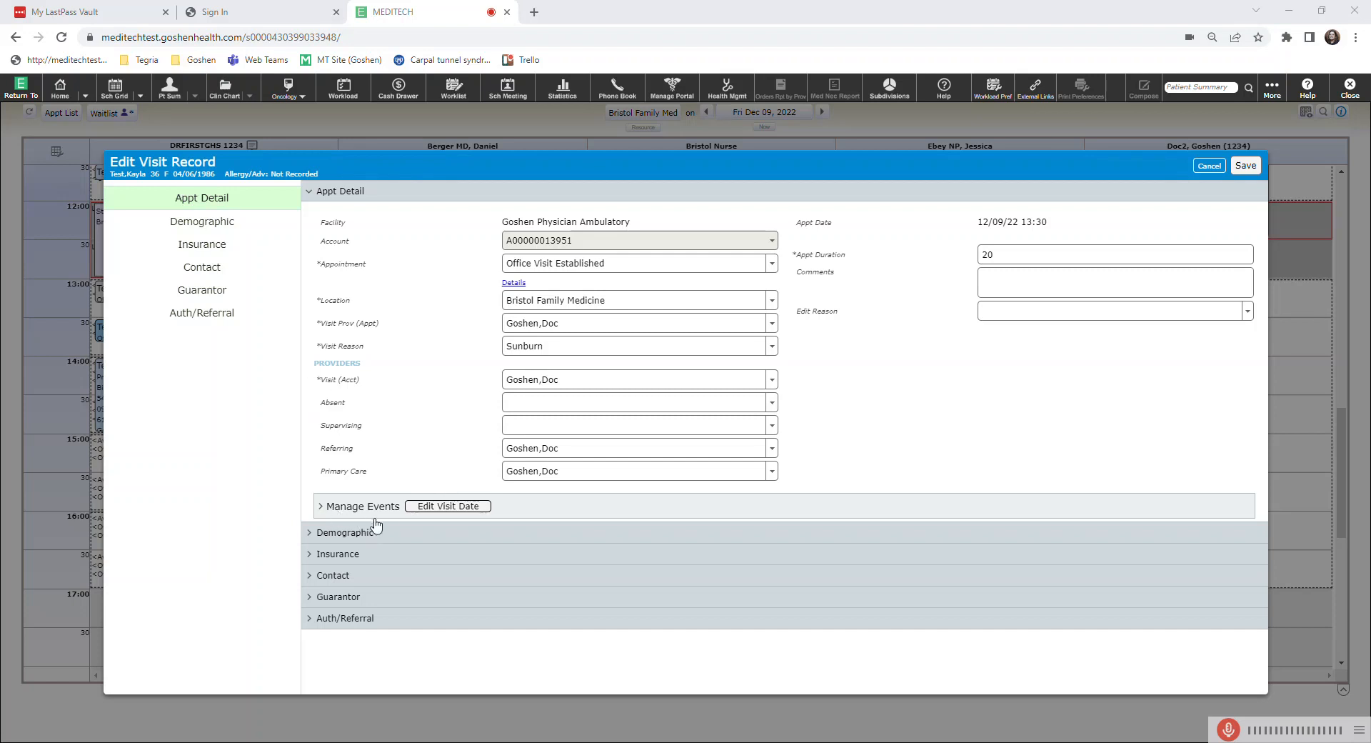
click(446, 508)
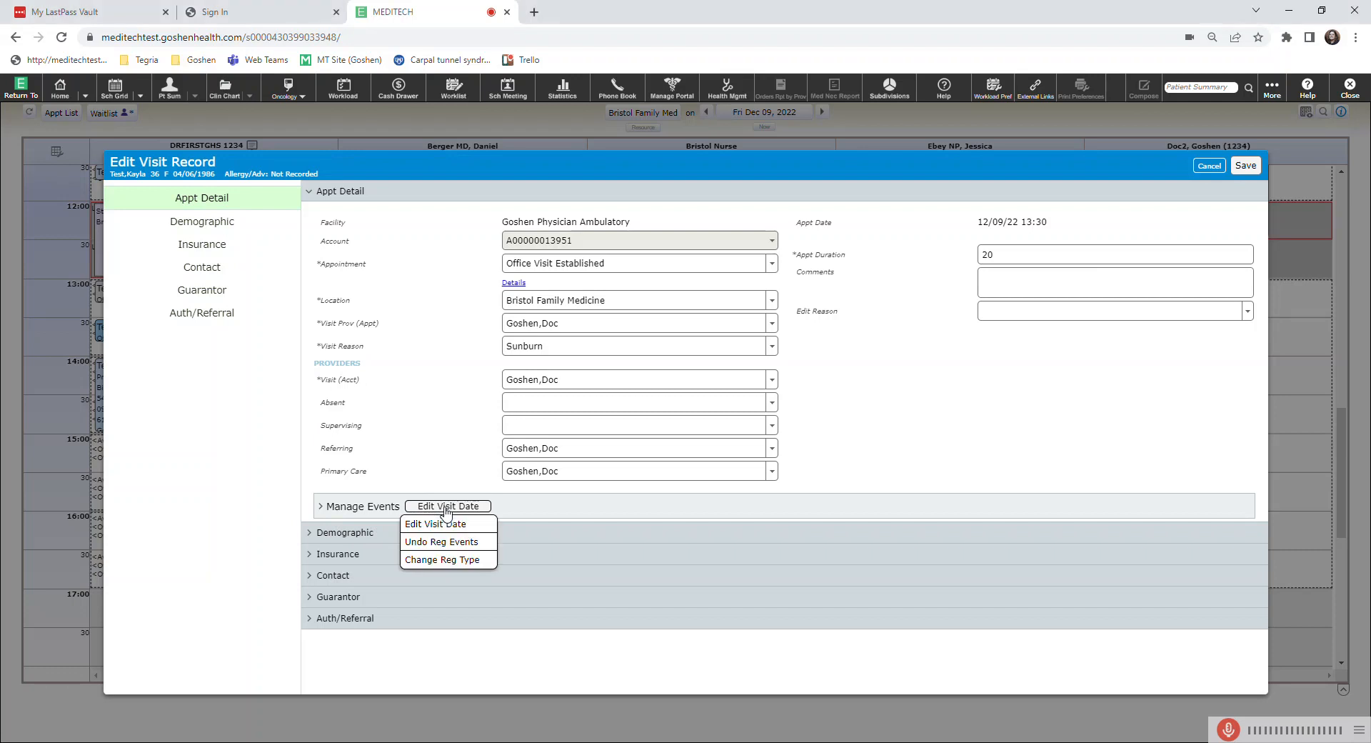
click(488, 543)
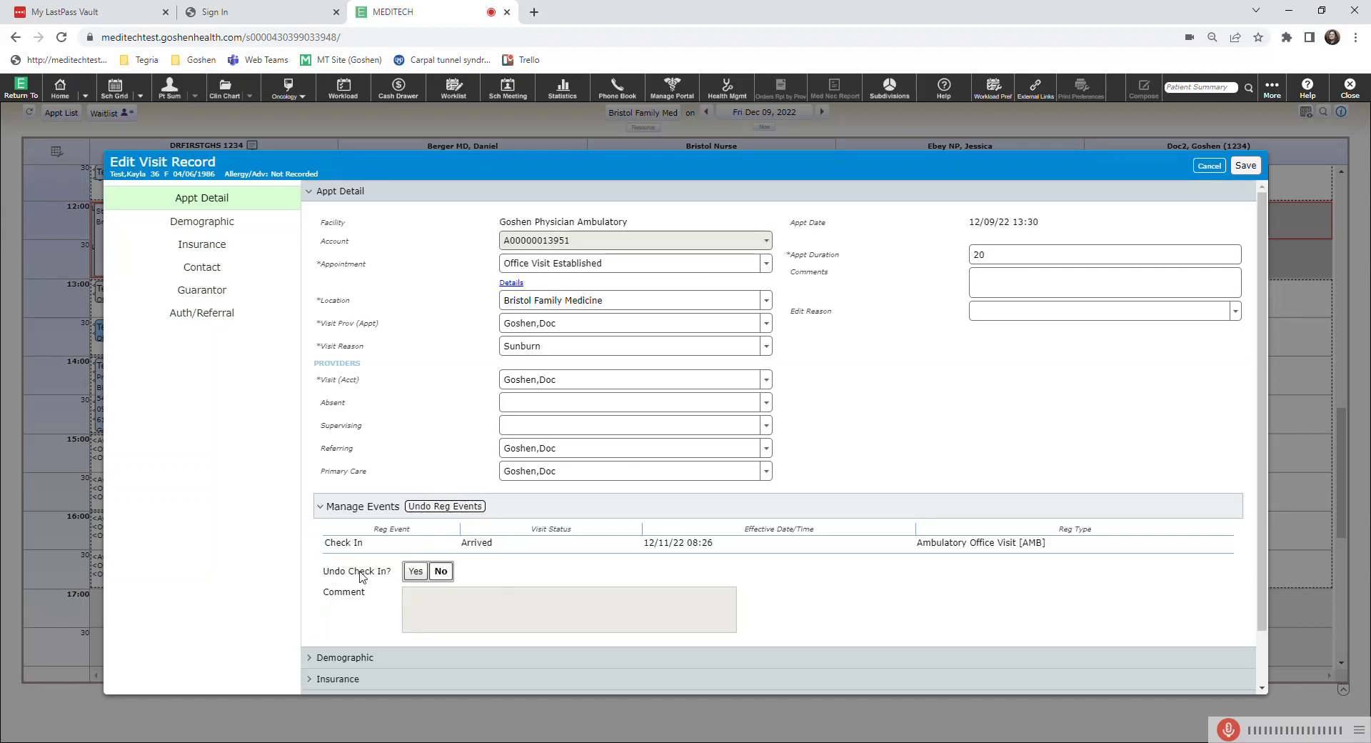
click(416, 571)
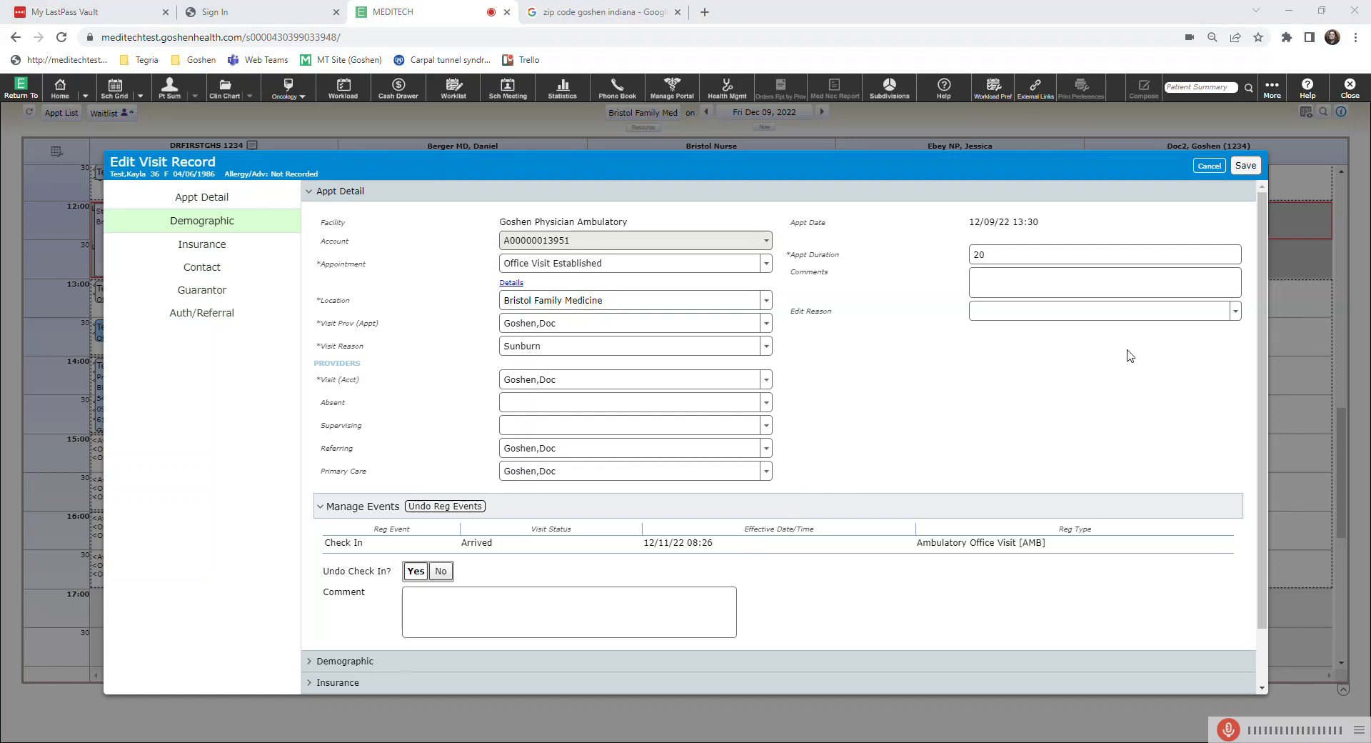
click(1245, 170)
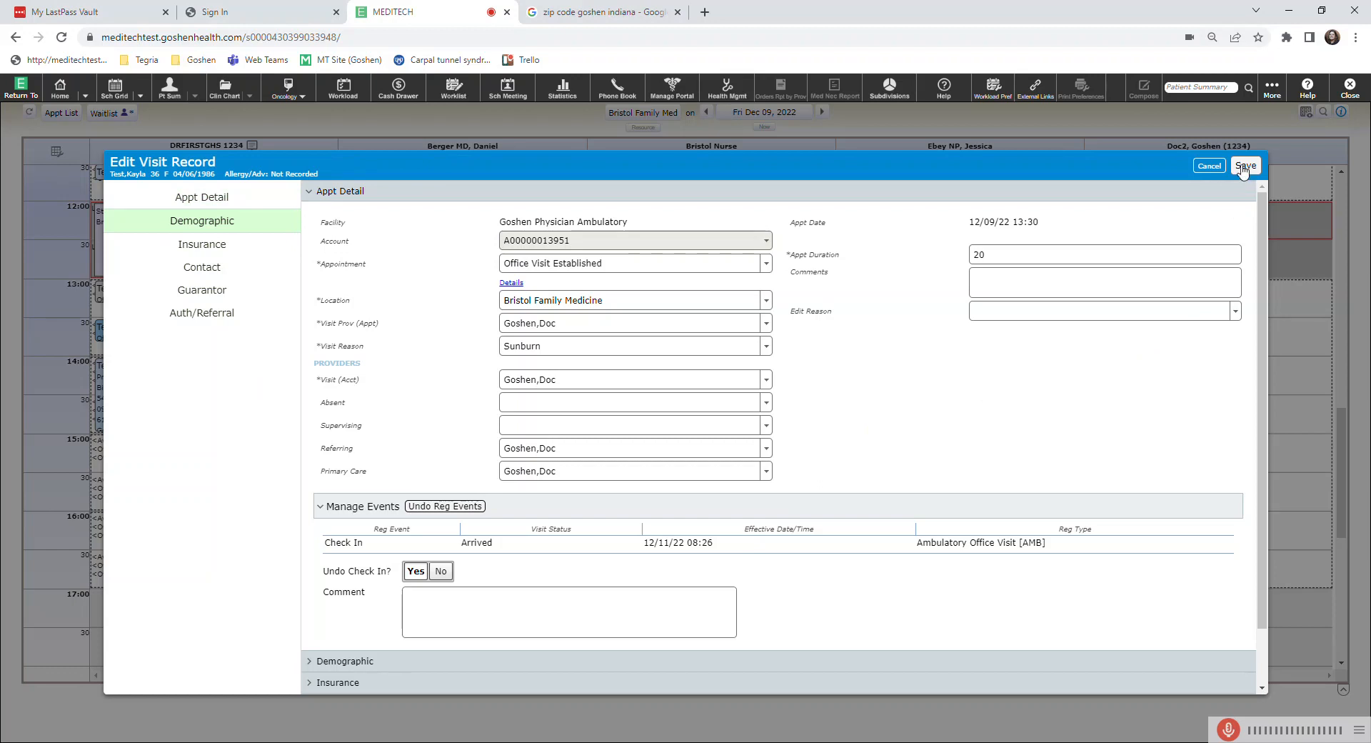
click(1246, 170)
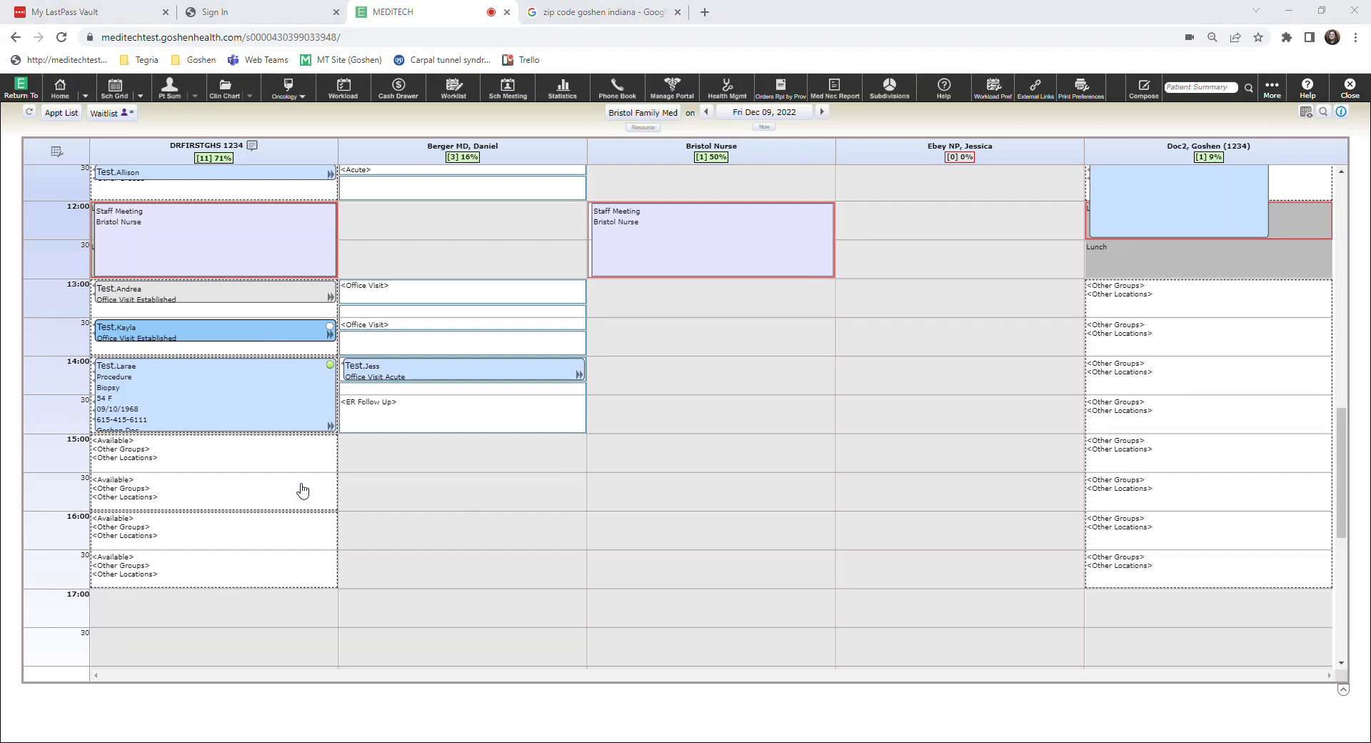
Start closing the still open GP Bristol 1 drawer, opened 12/11/22 at 8:19 am, from the cash drawer summary.
click(392, 87)
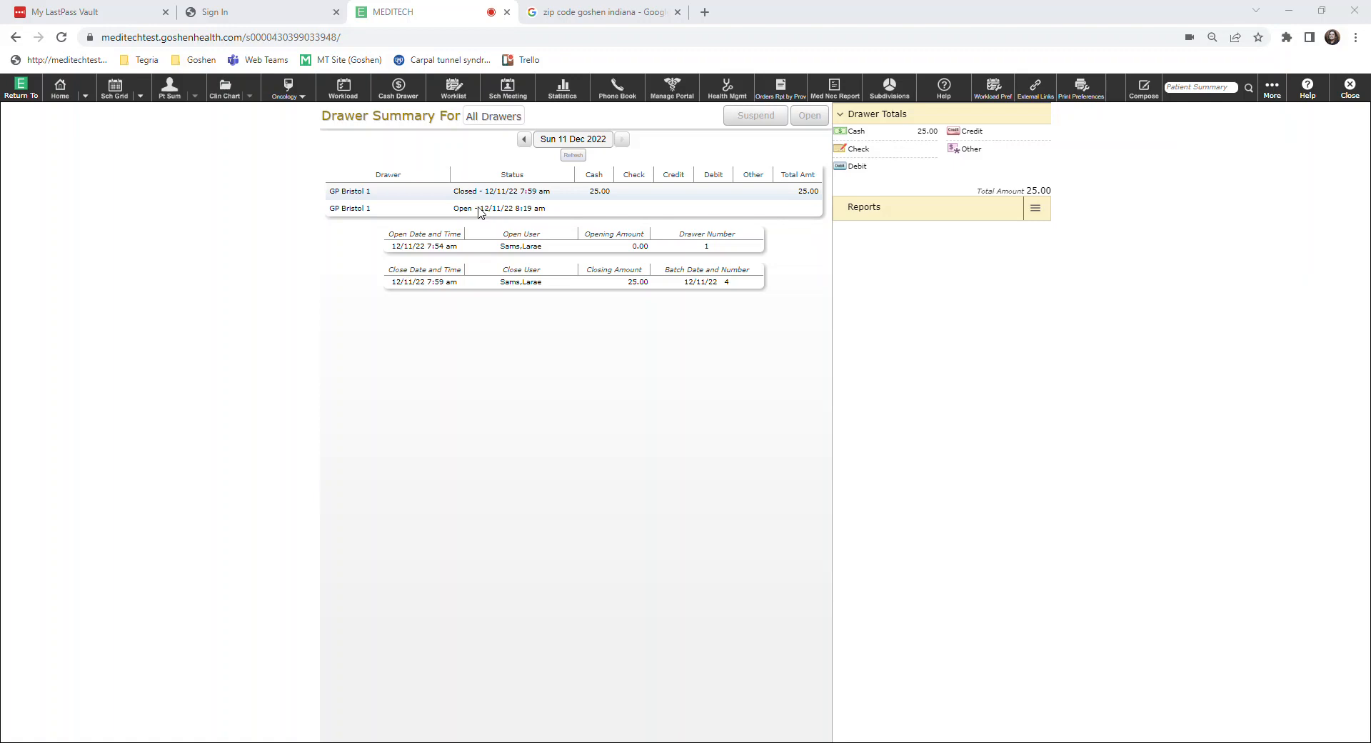
click(474, 210)
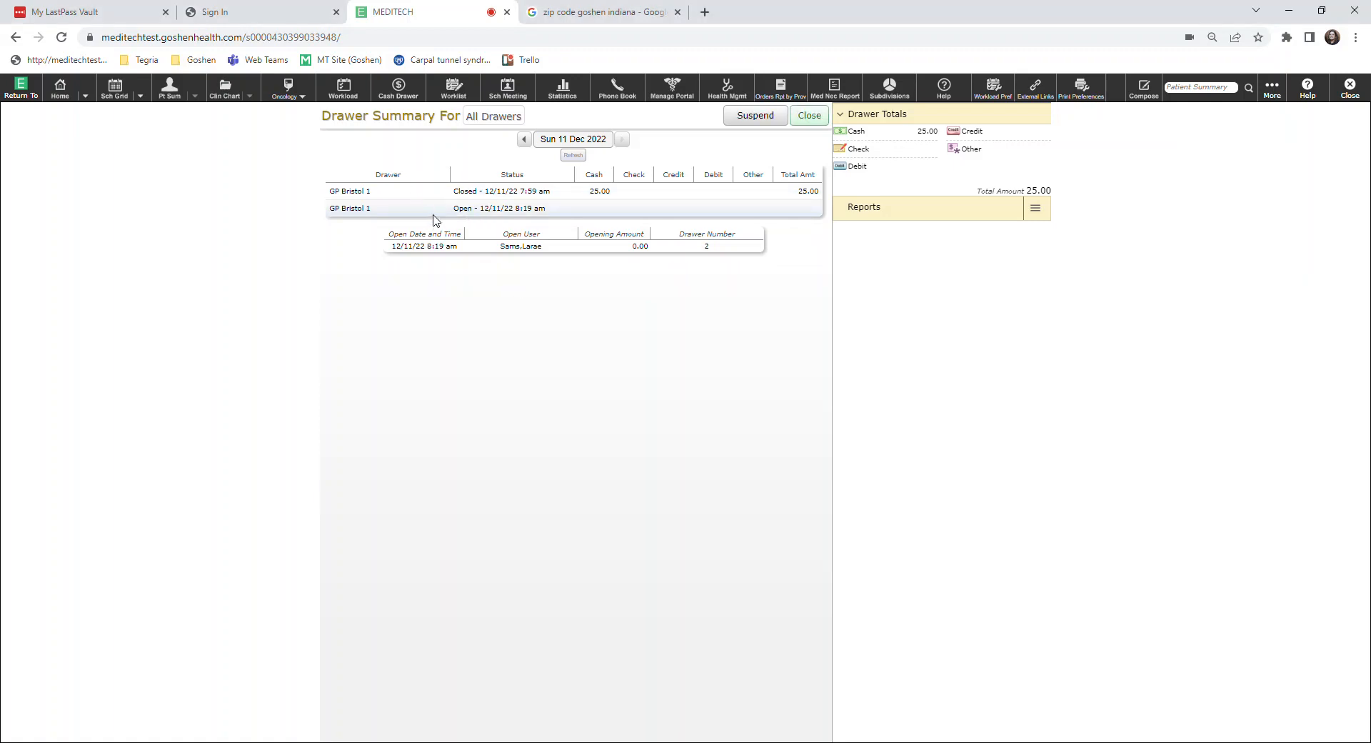
click(812, 122)
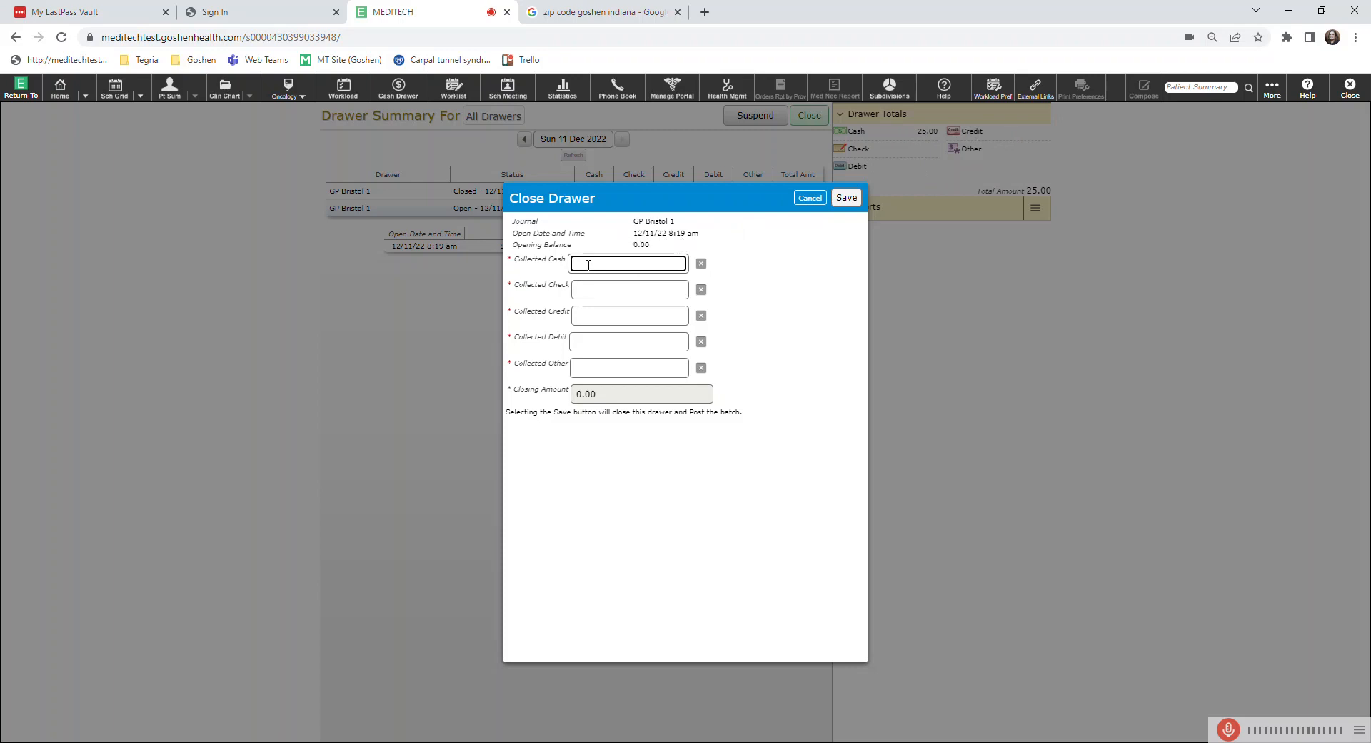
Enter 25.00 as collected cash and 0.00 for check, credit, debit and other, then save to close the drawer.
text(5)
click(595, 290)
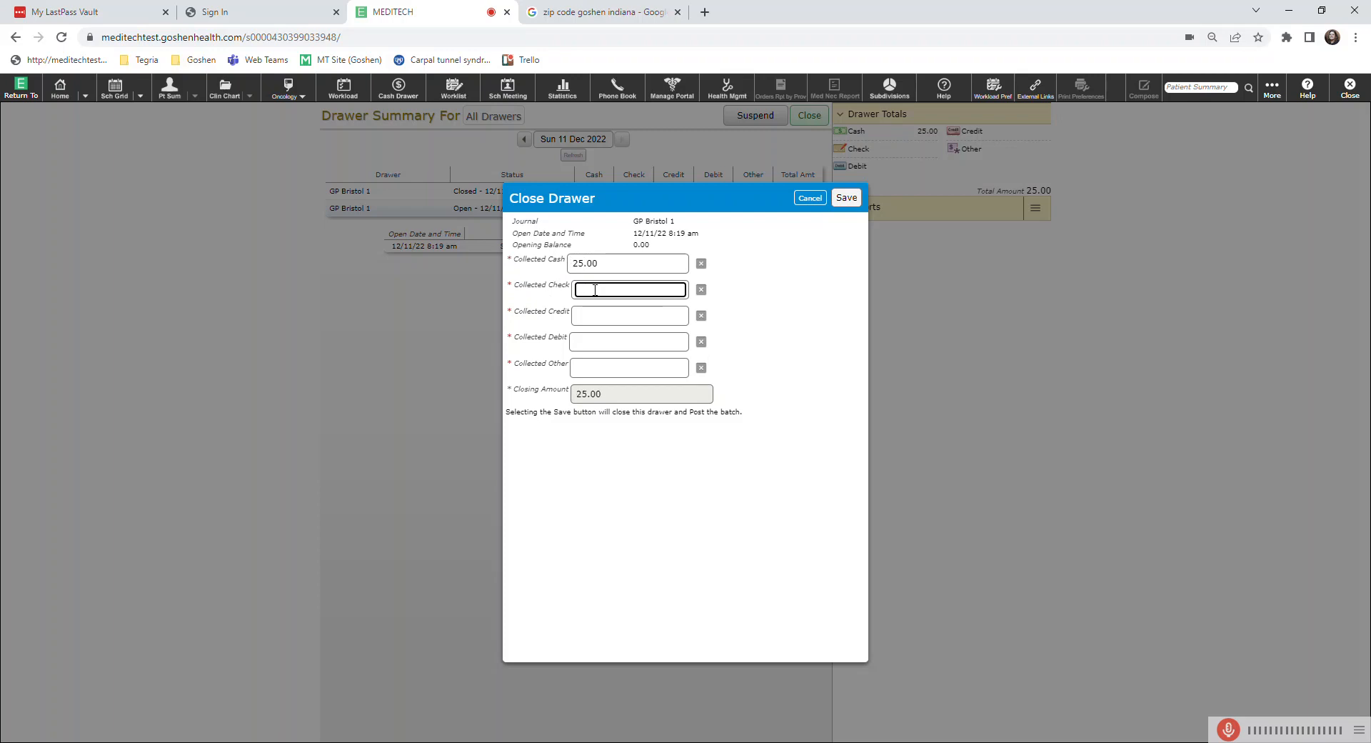
text(0)
click(589, 316)
text(0)
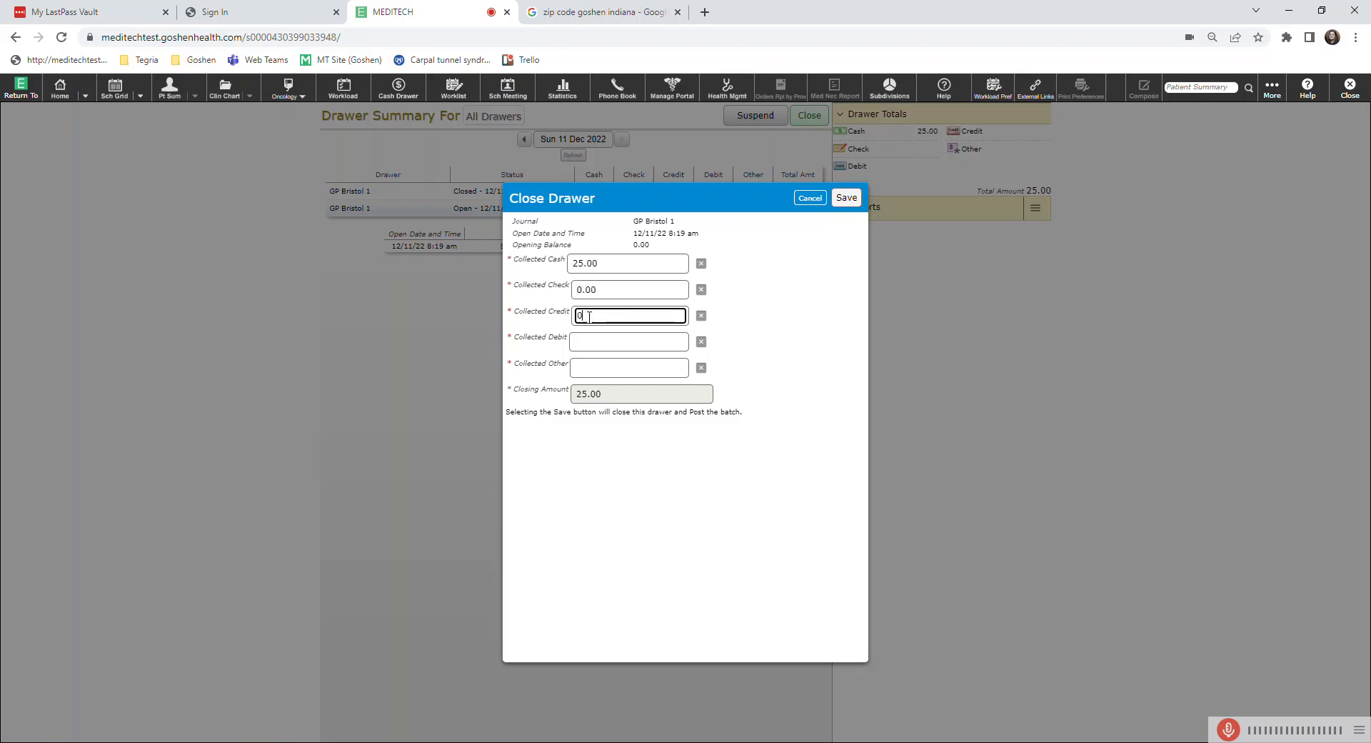
click(592, 345)
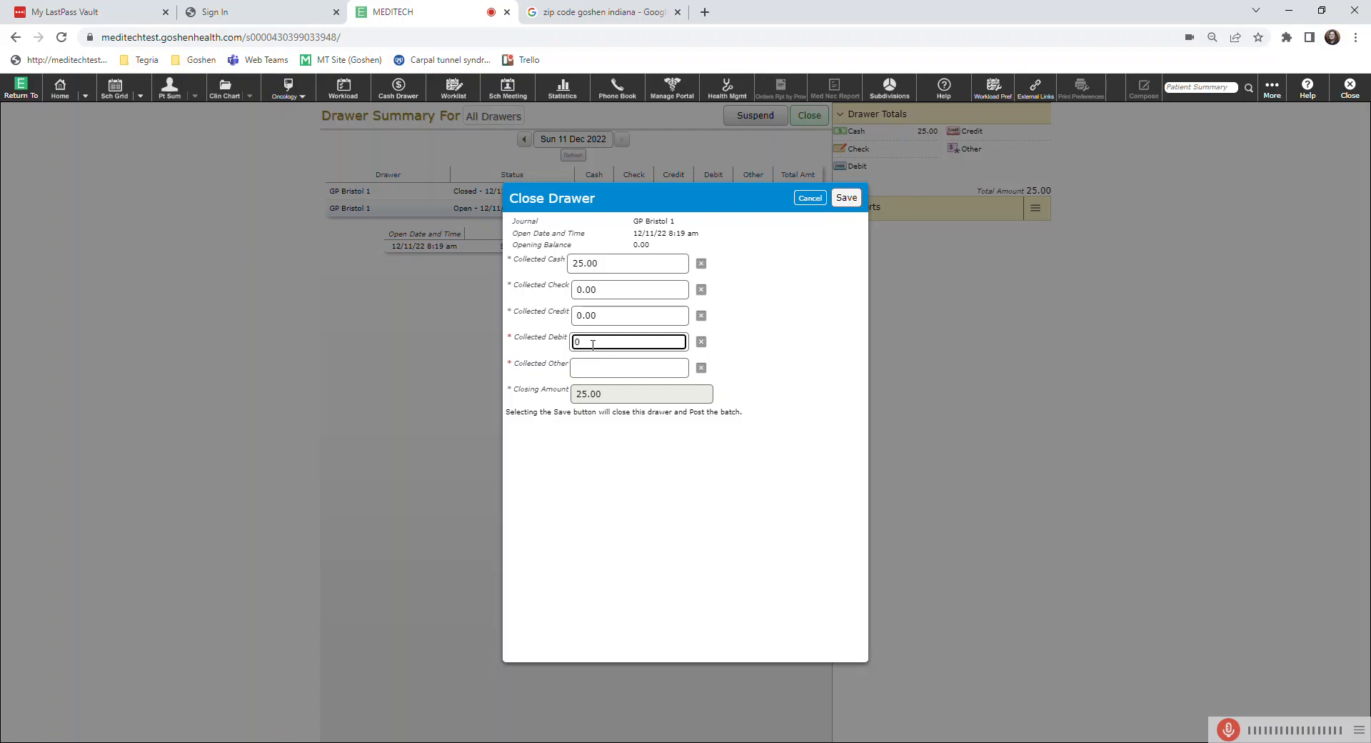
click(588, 368)
text(0)
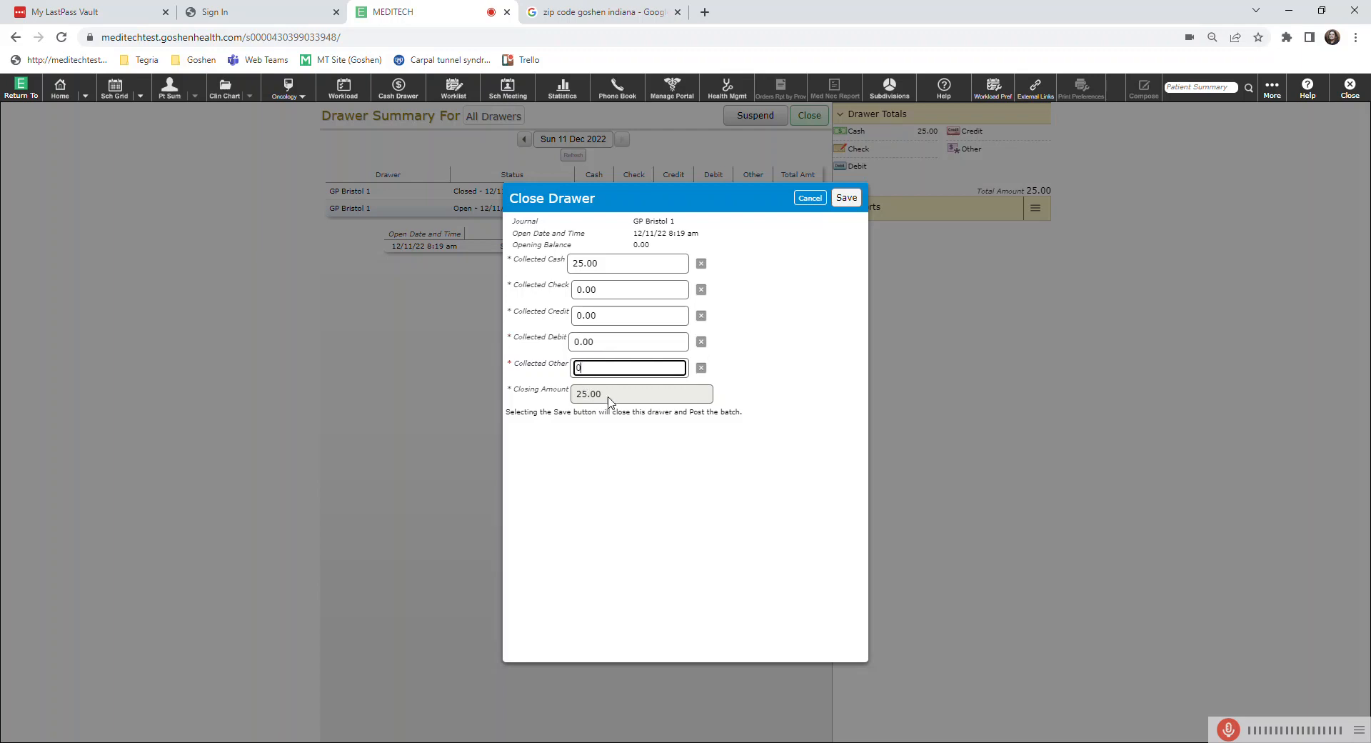
click(599, 454)
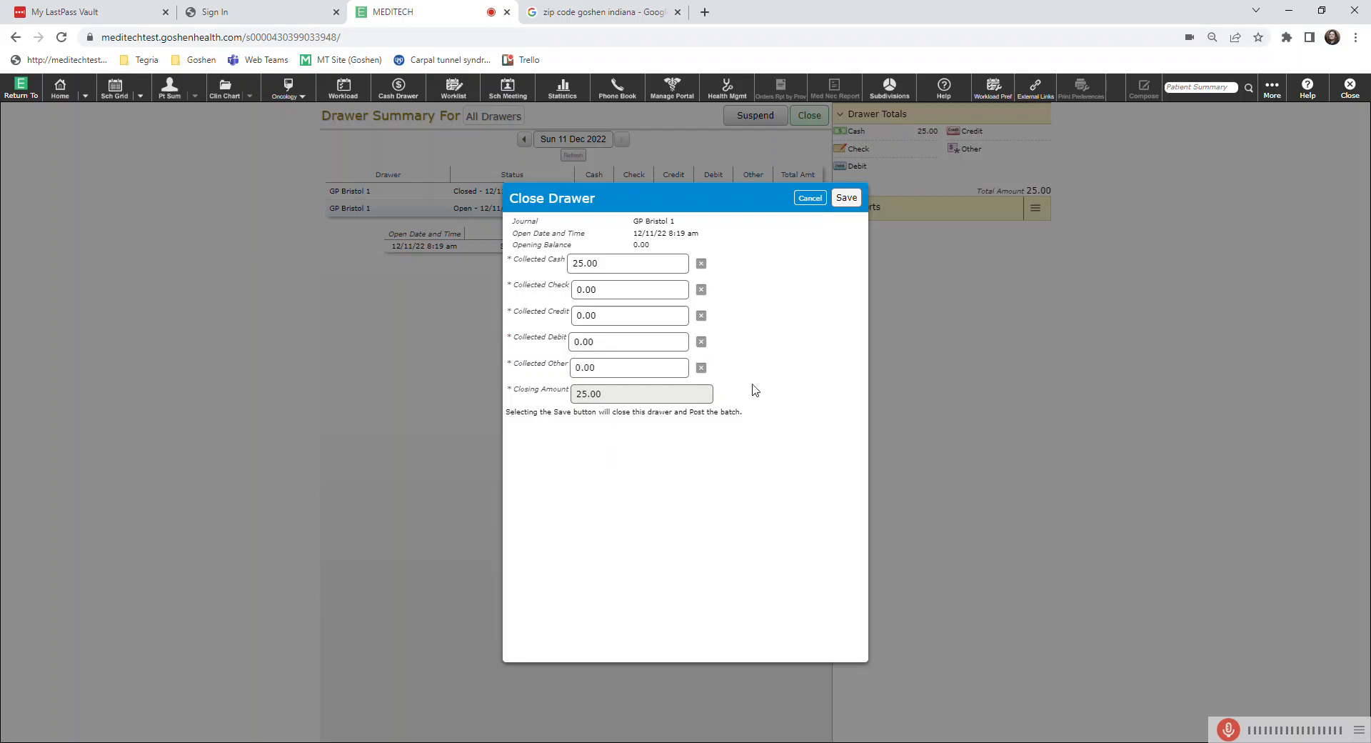
click(847, 202)
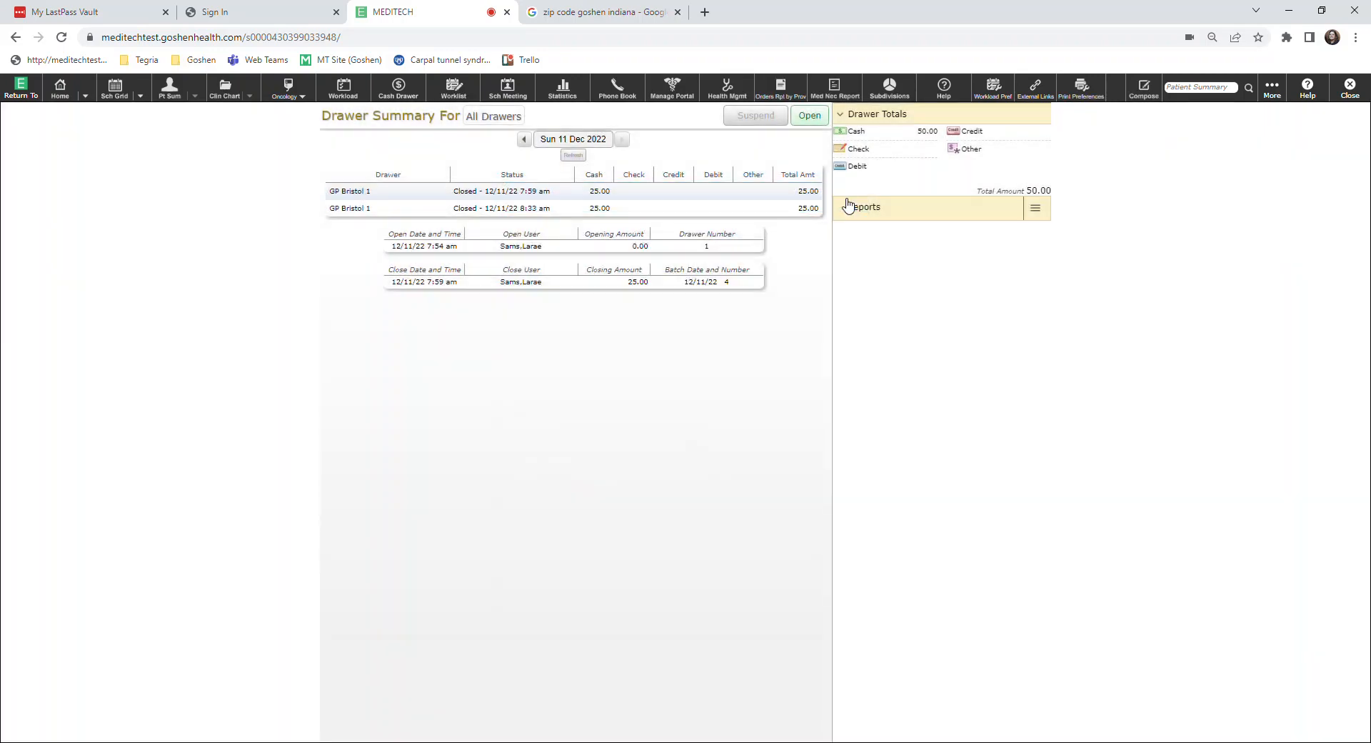